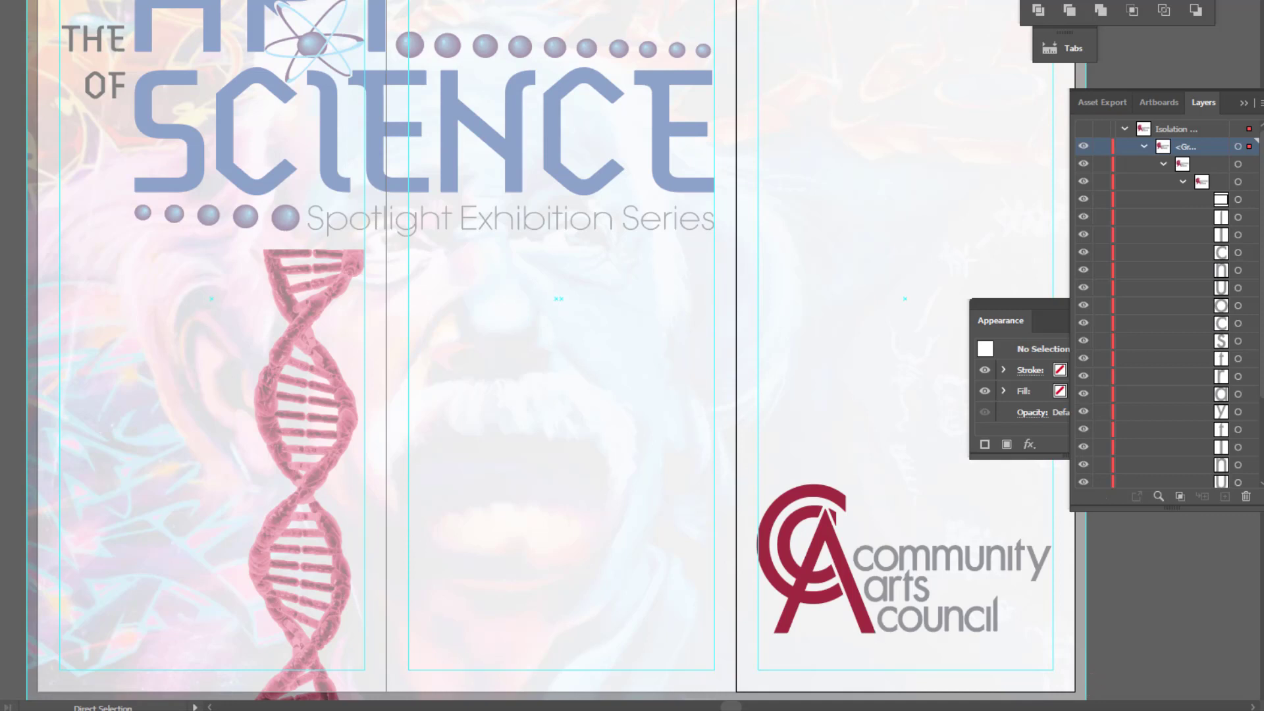
- Select the Community Arts Council logo as a whole and move it slightly upward
key("v")
left_click(844, 574)
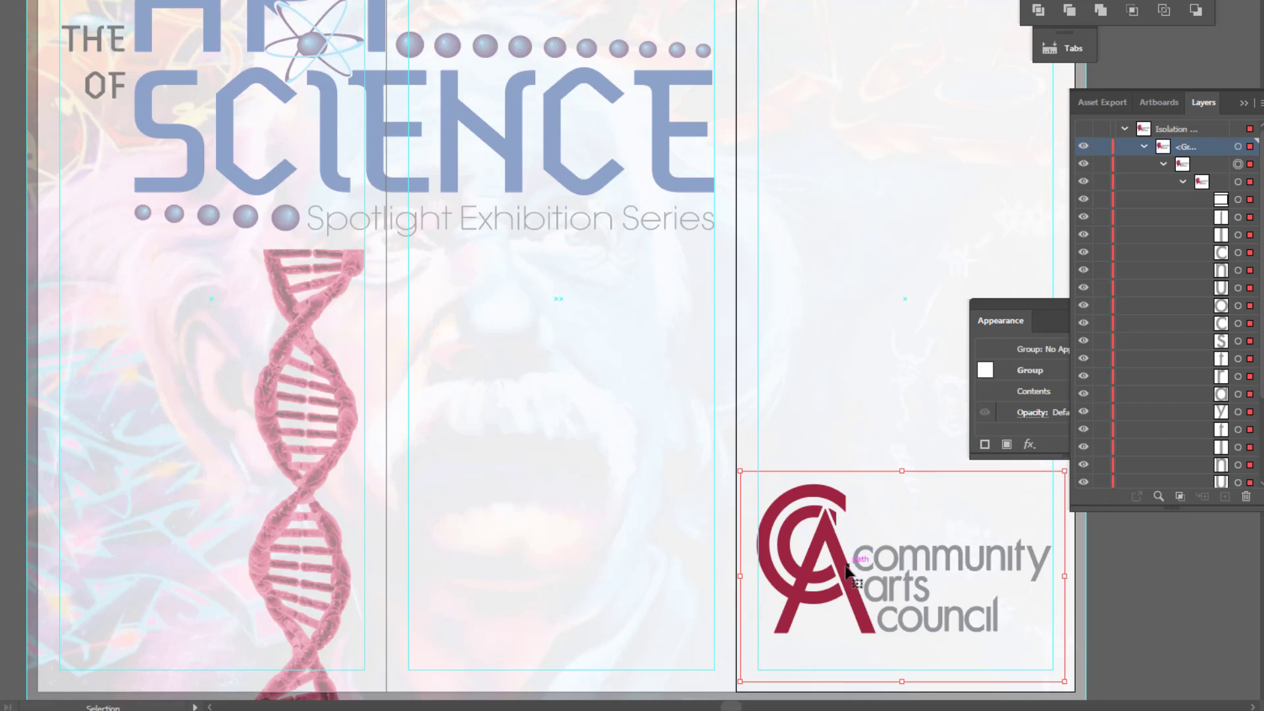
left_click(846, 572)
left_click_drag(847, 574, 850, 551)
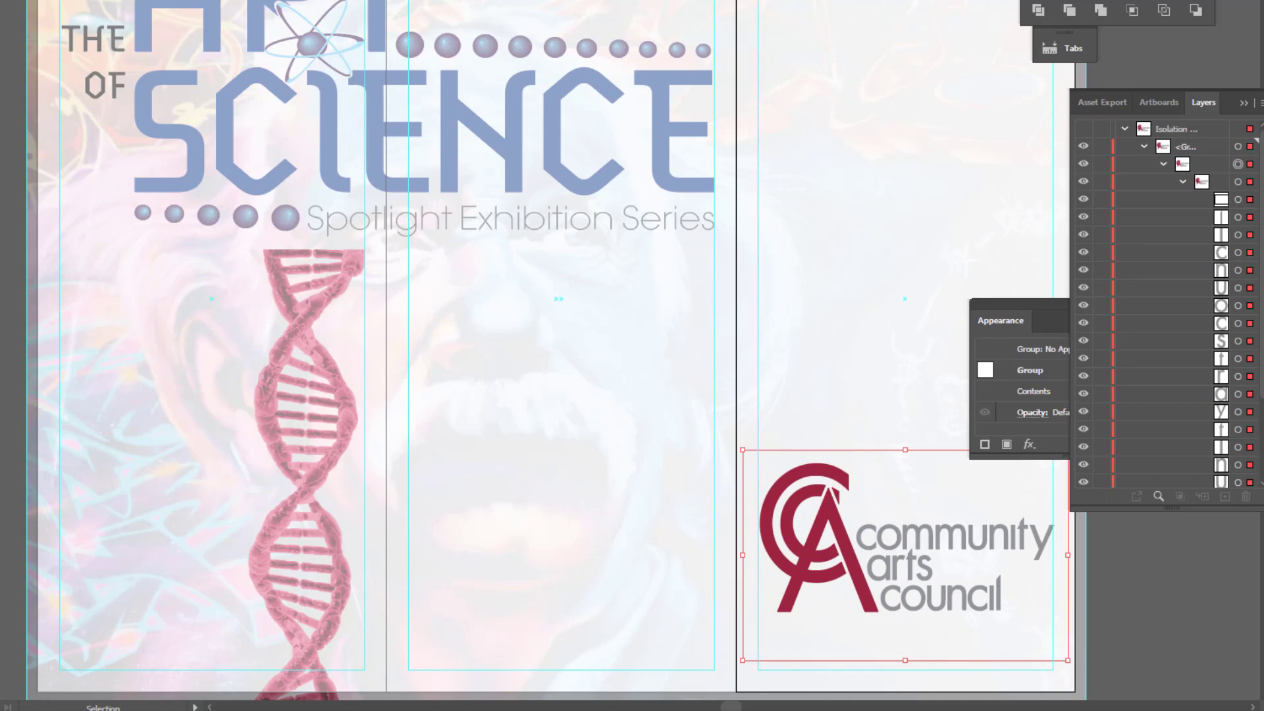
- Delete the invisible bounding rectangle around the logo in outline view and return to preview
left_click(71, 0)
left_click(98, 0)
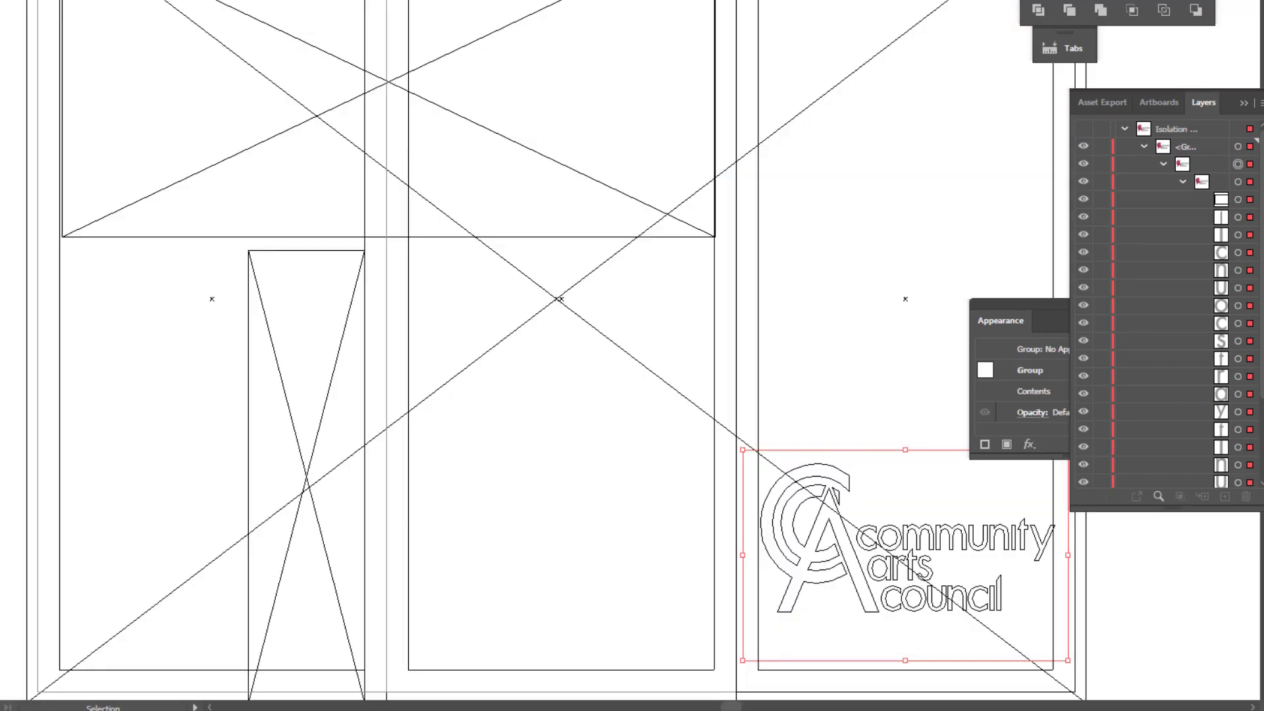
left_click(1113, 649)
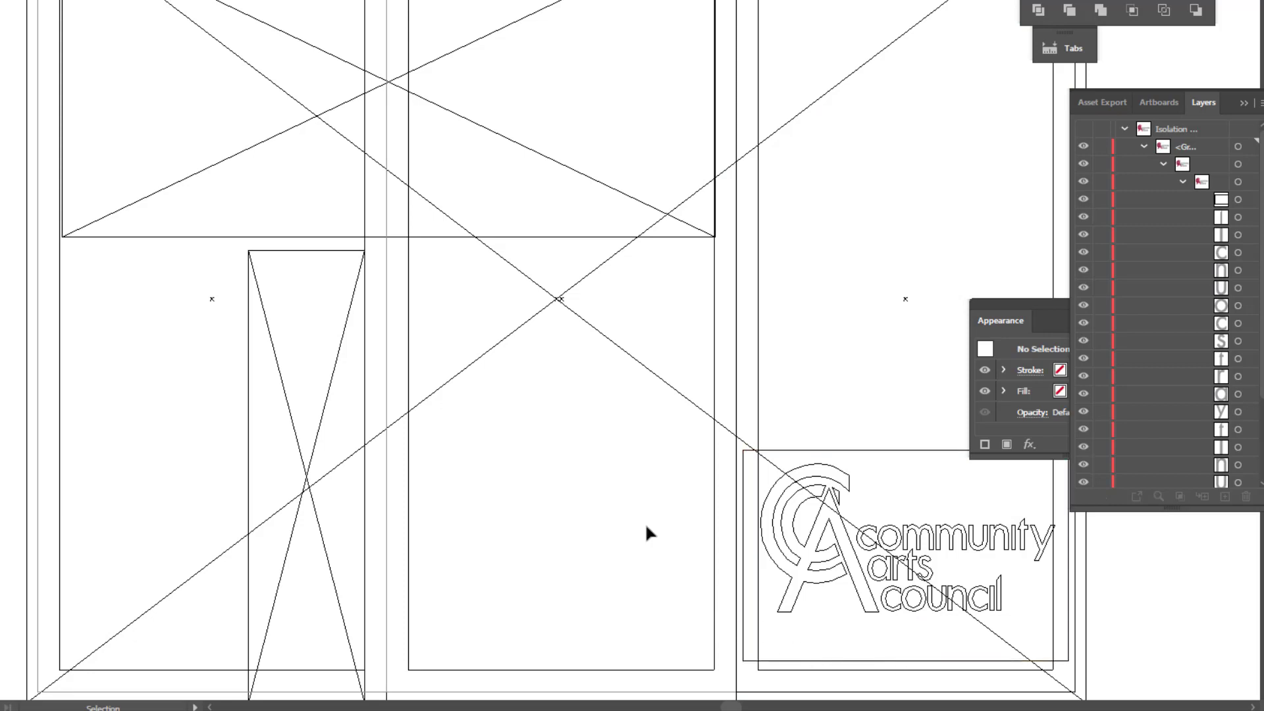
key("a")
left_click_drag(730, 615, 1086, 688)
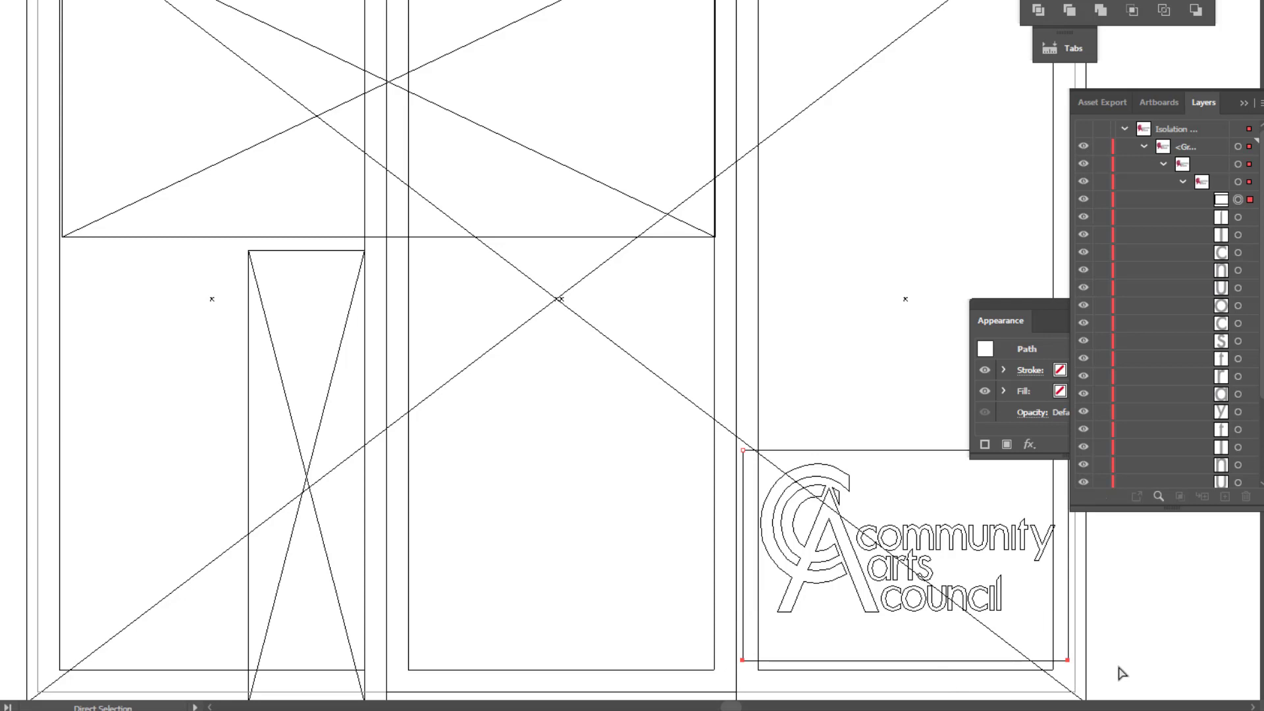
key("Delete")
key("Delete")
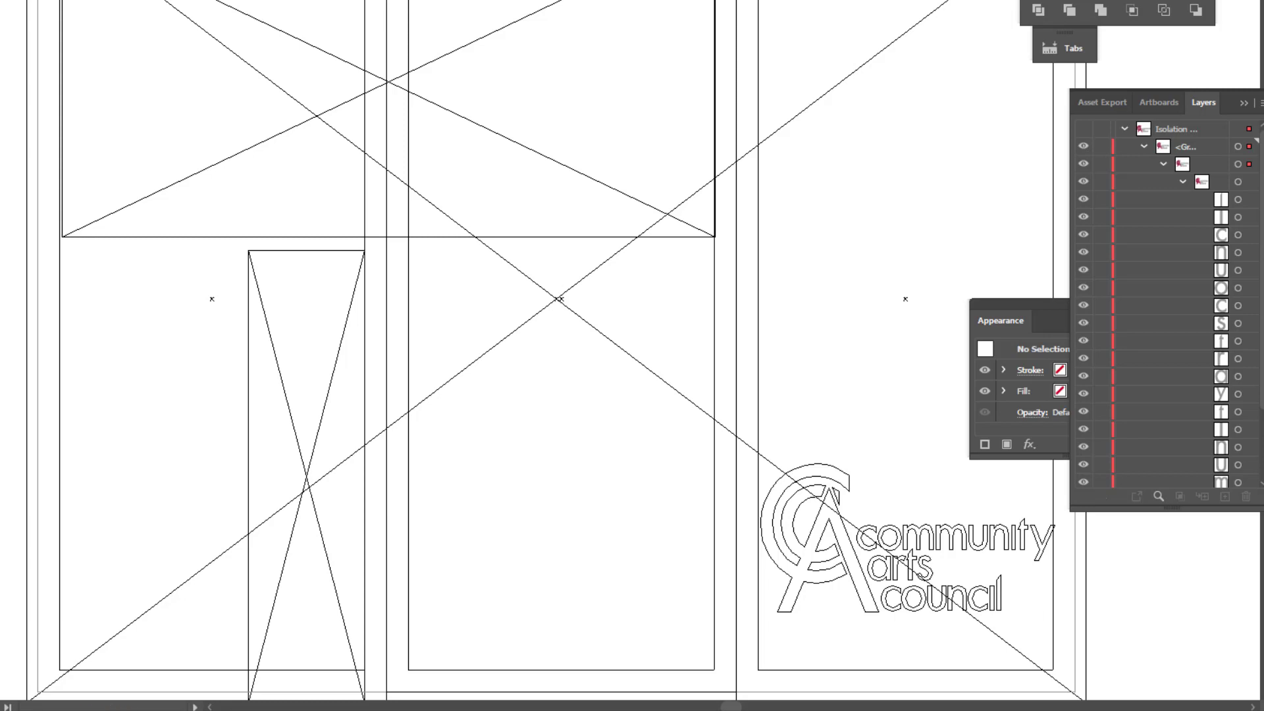
left_click(74, 0)
left_click(98, 0)
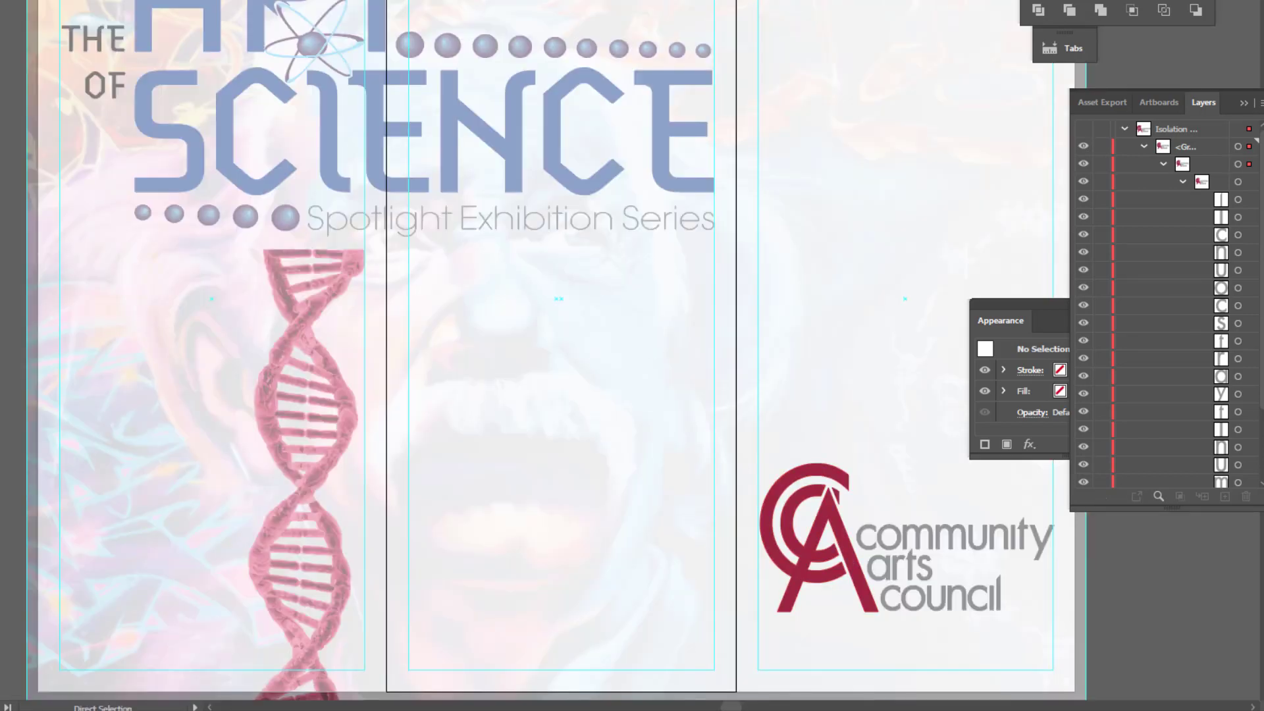
- Move the logo down to fit the lower corner of the third panel's margin guides and exit isolation mode
key("v")
left_click(837, 533)
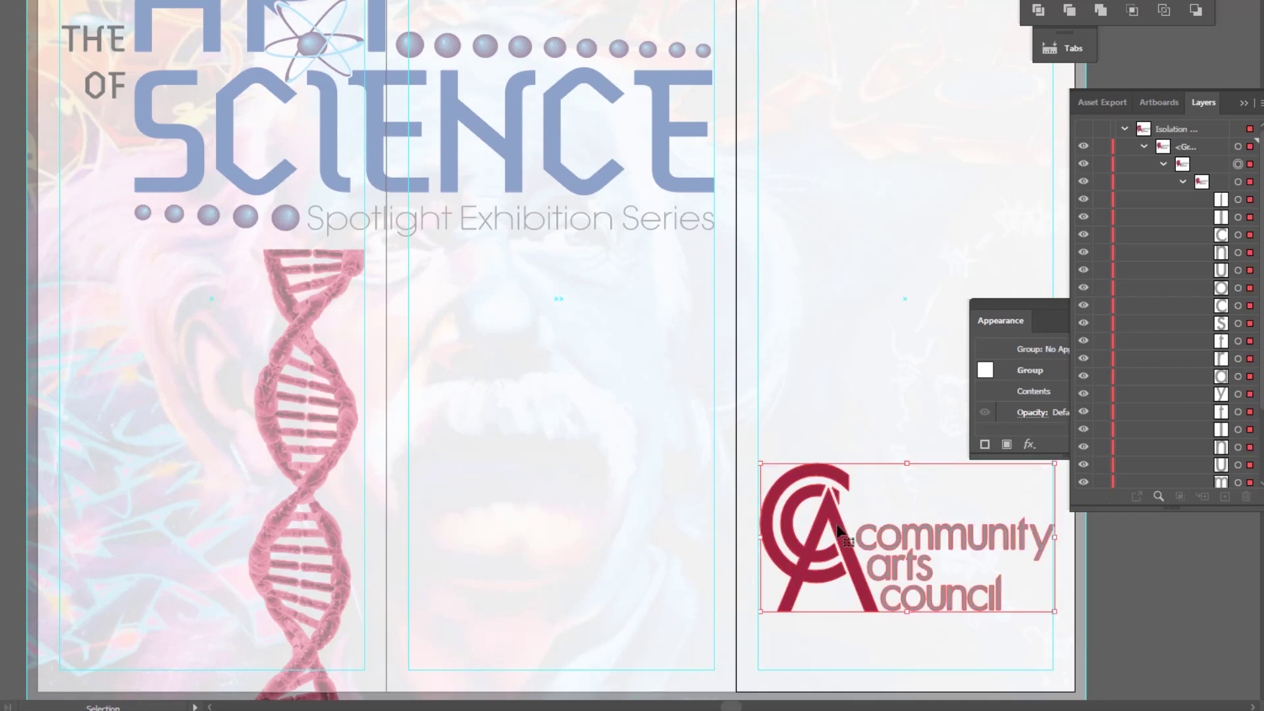
left_click_drag(838, 532, 826, 580)
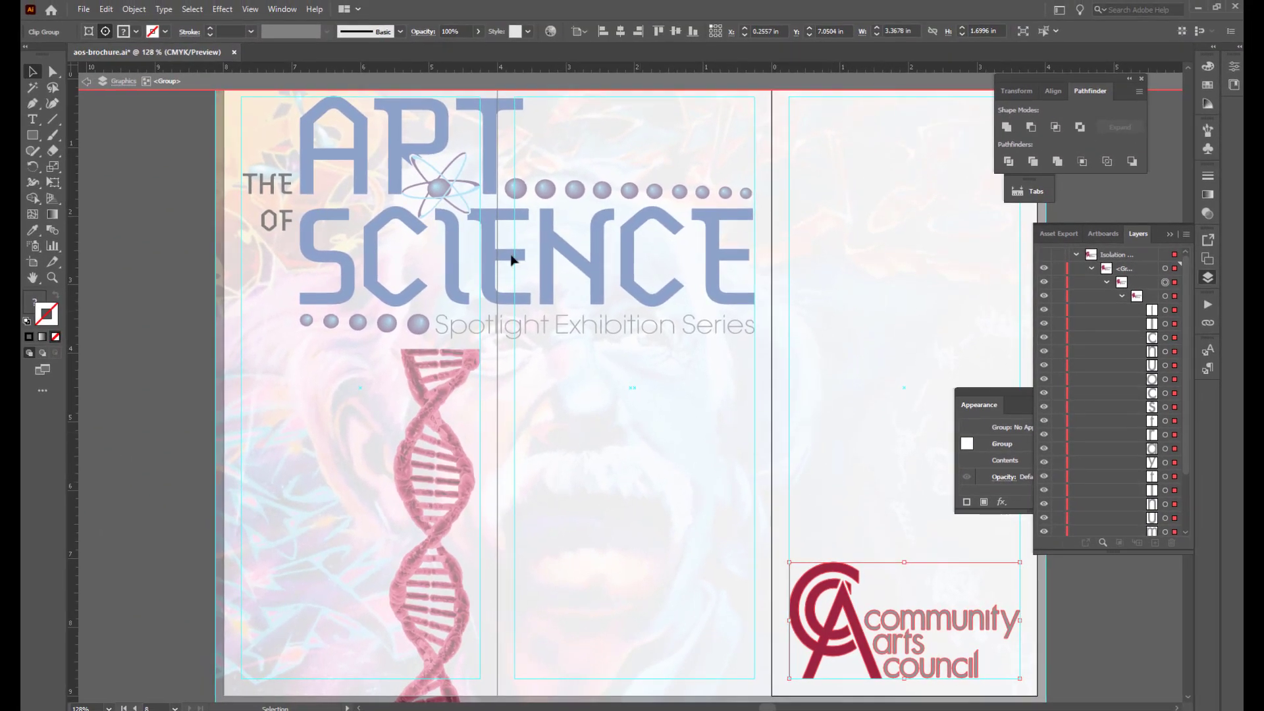
left_click(85, 82)
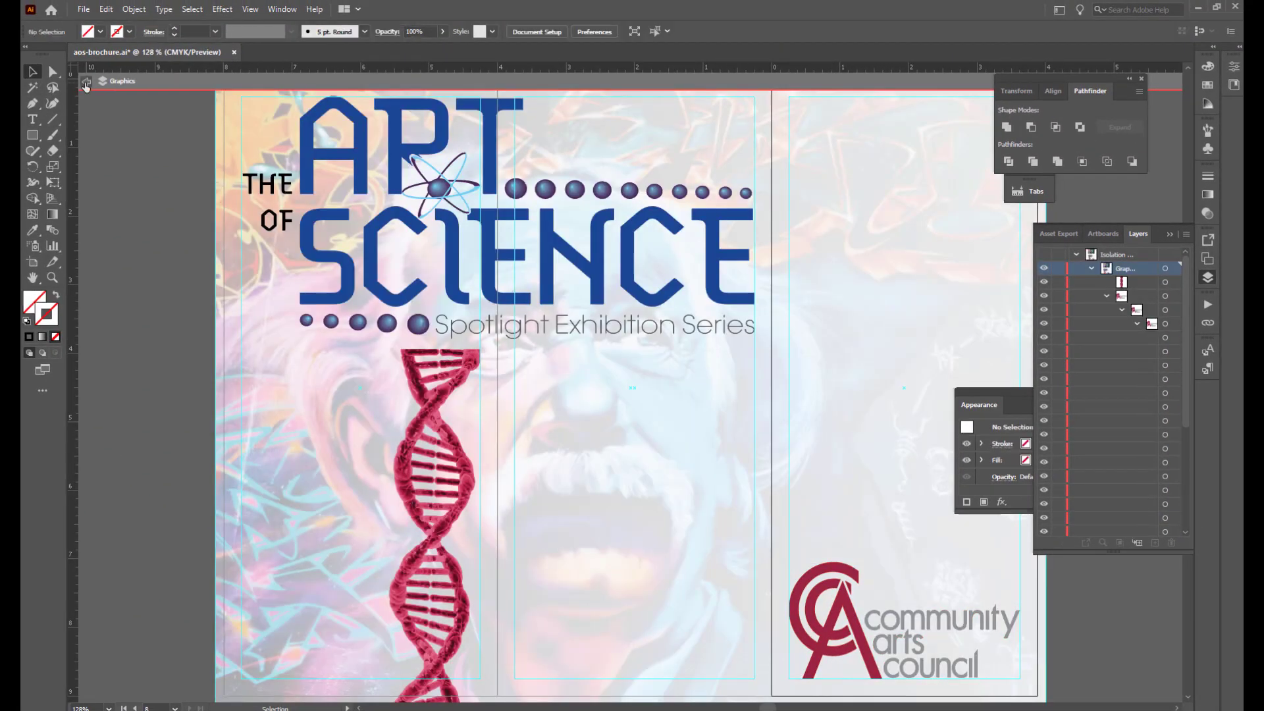
left_click(85, 82)
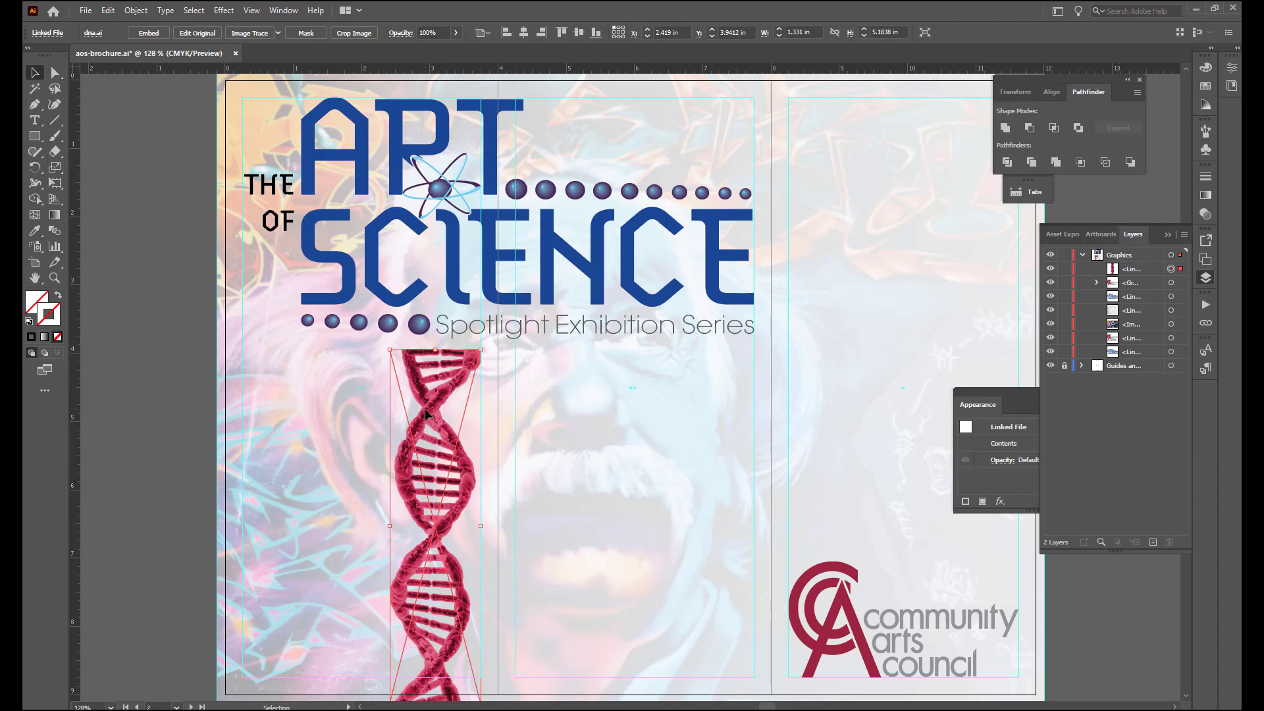
- Embed the linked dna.ai artwork and expand its layer group down to the contents of the inner clip group
left_click(149, 33)
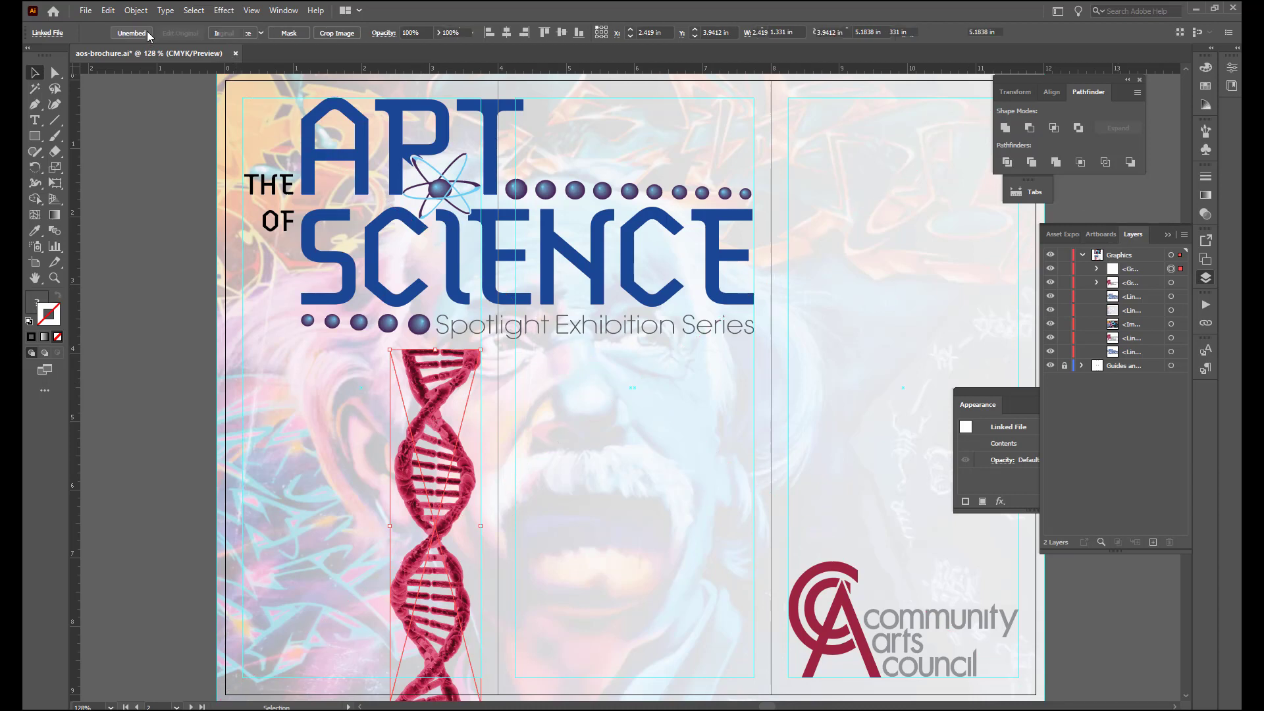
left_click(146, 370)
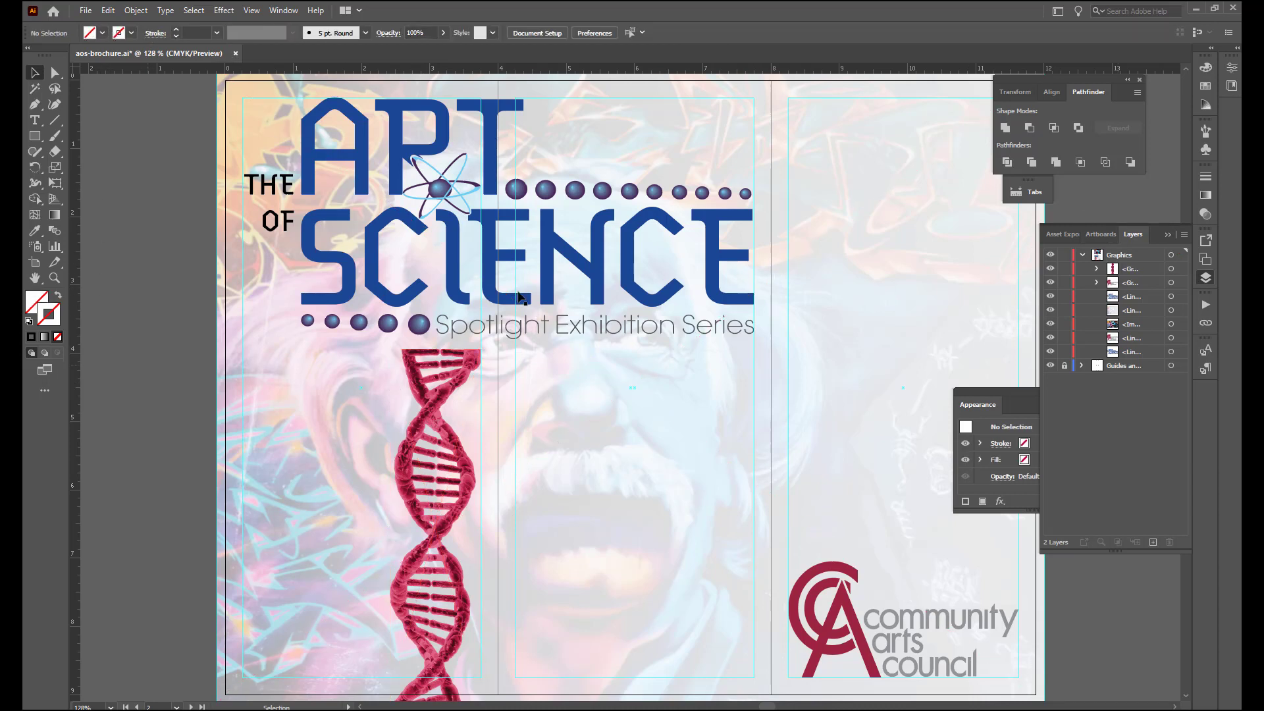
left_click(1096, 269)
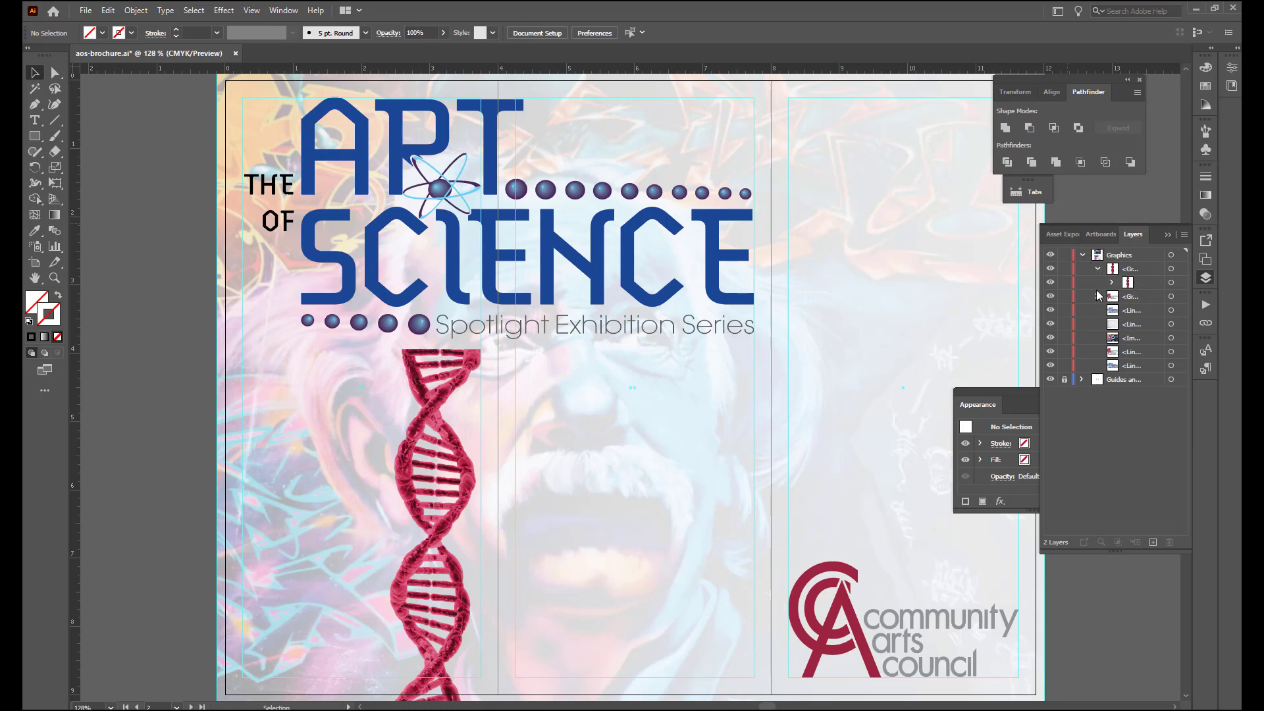
left_click(1113, 283)
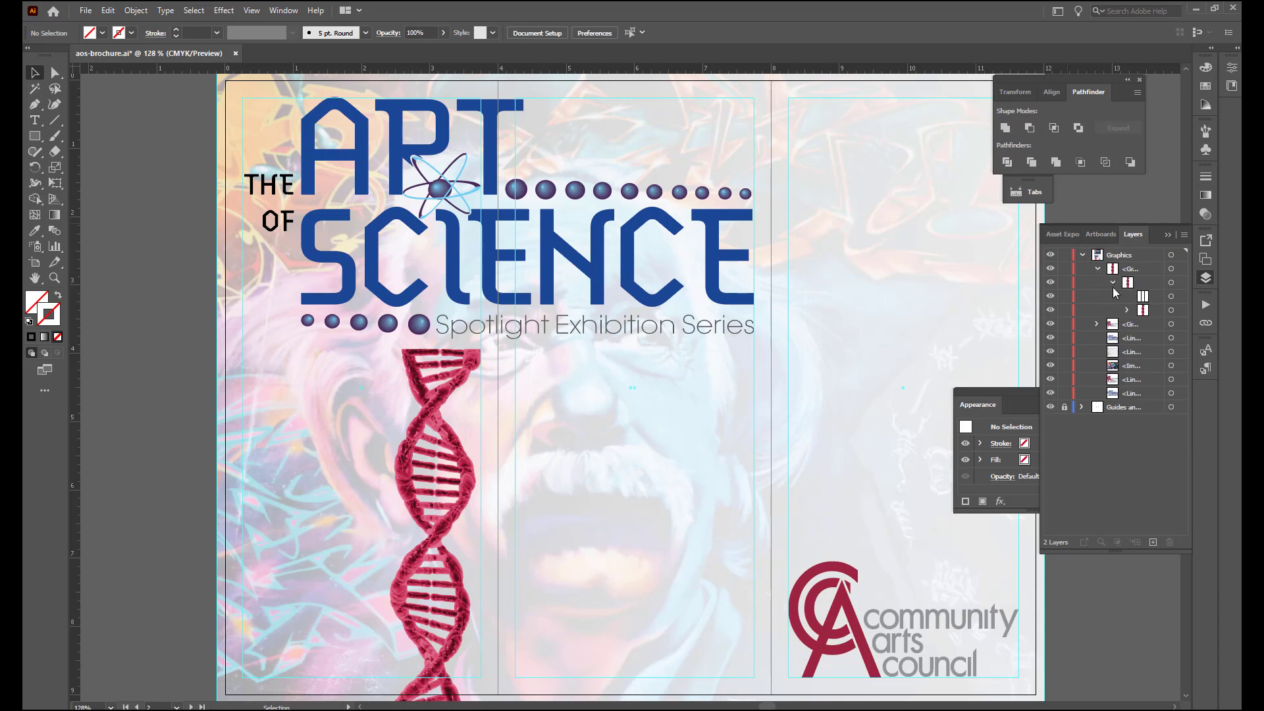
left_click_drag(1039, 336, 943, 337)
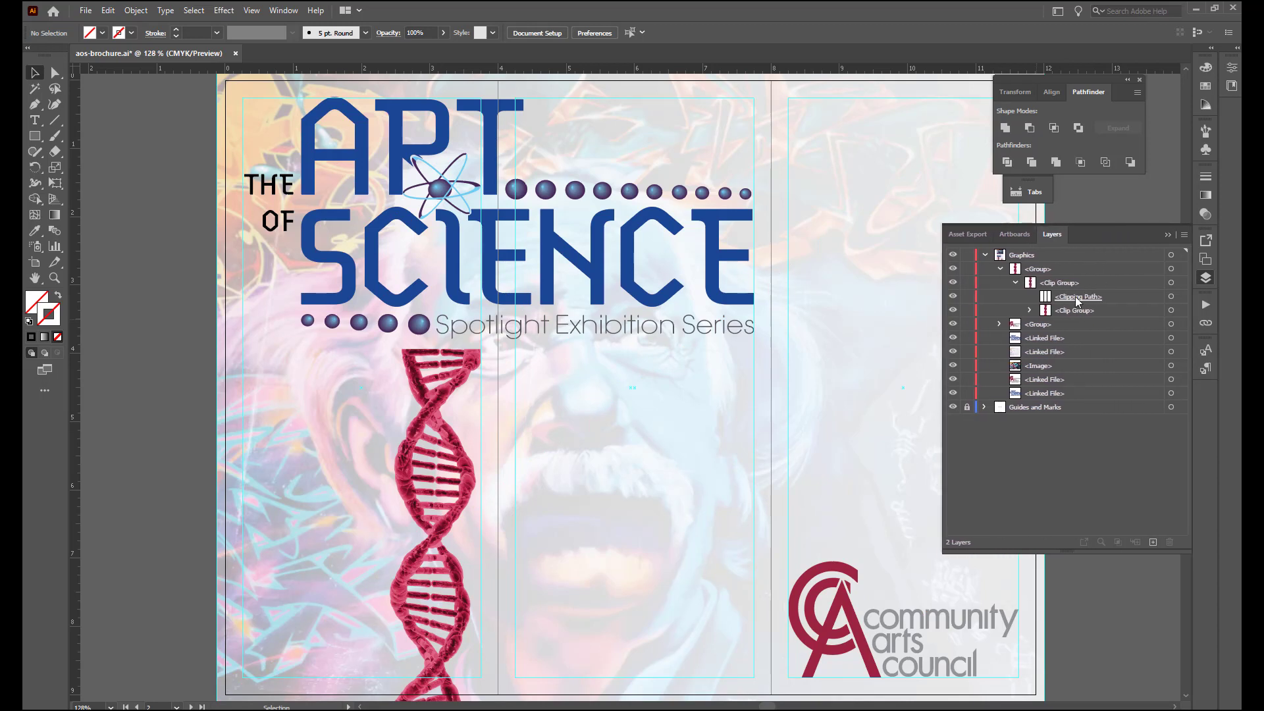
left_click(1029, 310)
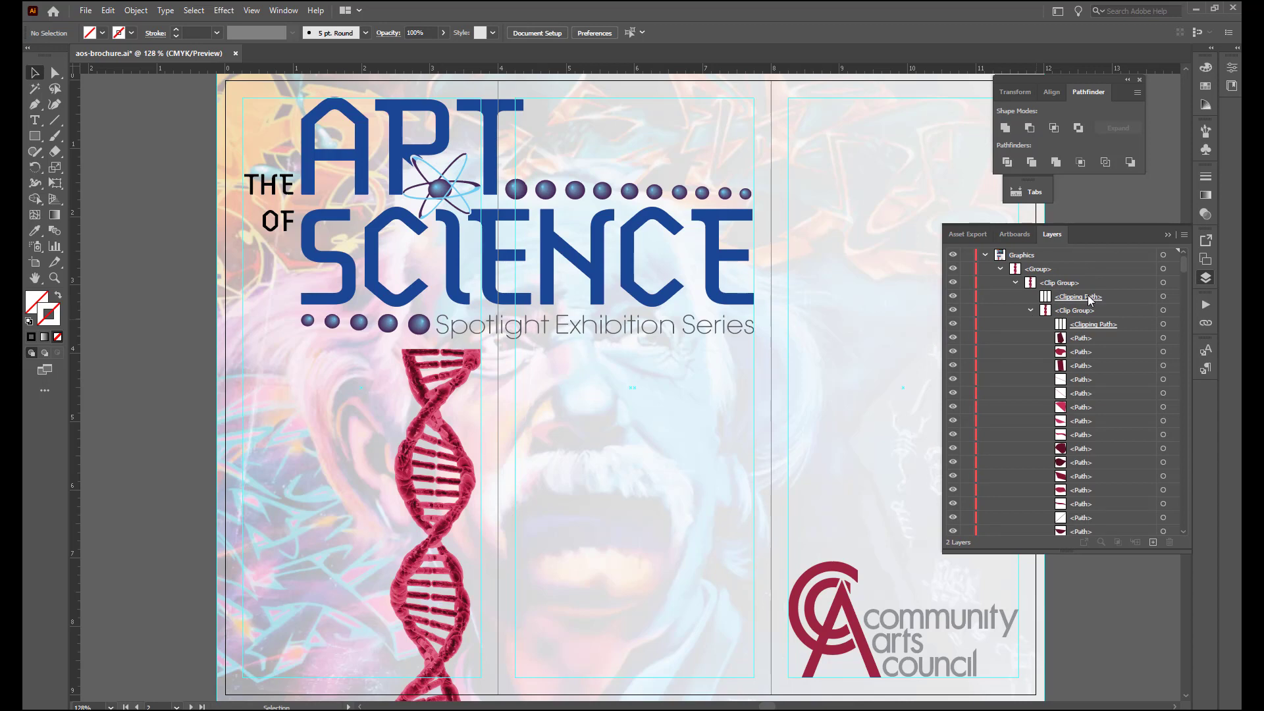
- Release the outer and inner clipping masks of the embedded DNA artwork
left_click(1163, 296)
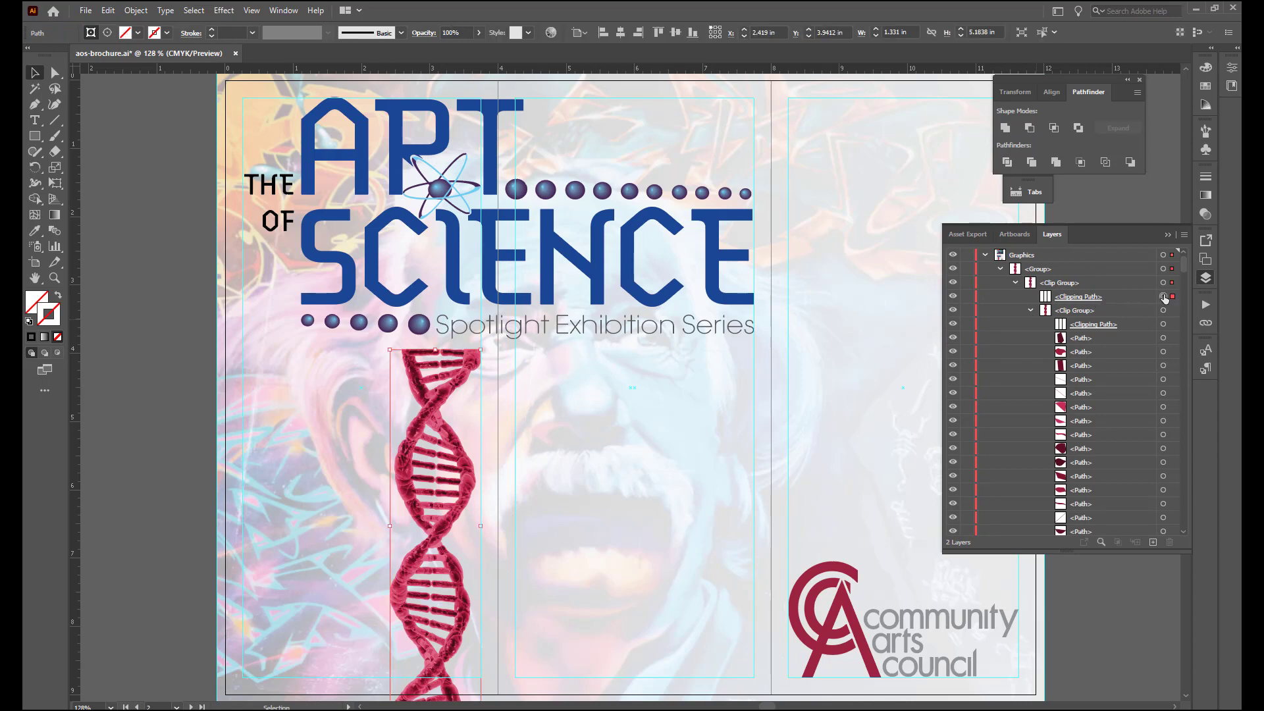
left_click(130, 11)
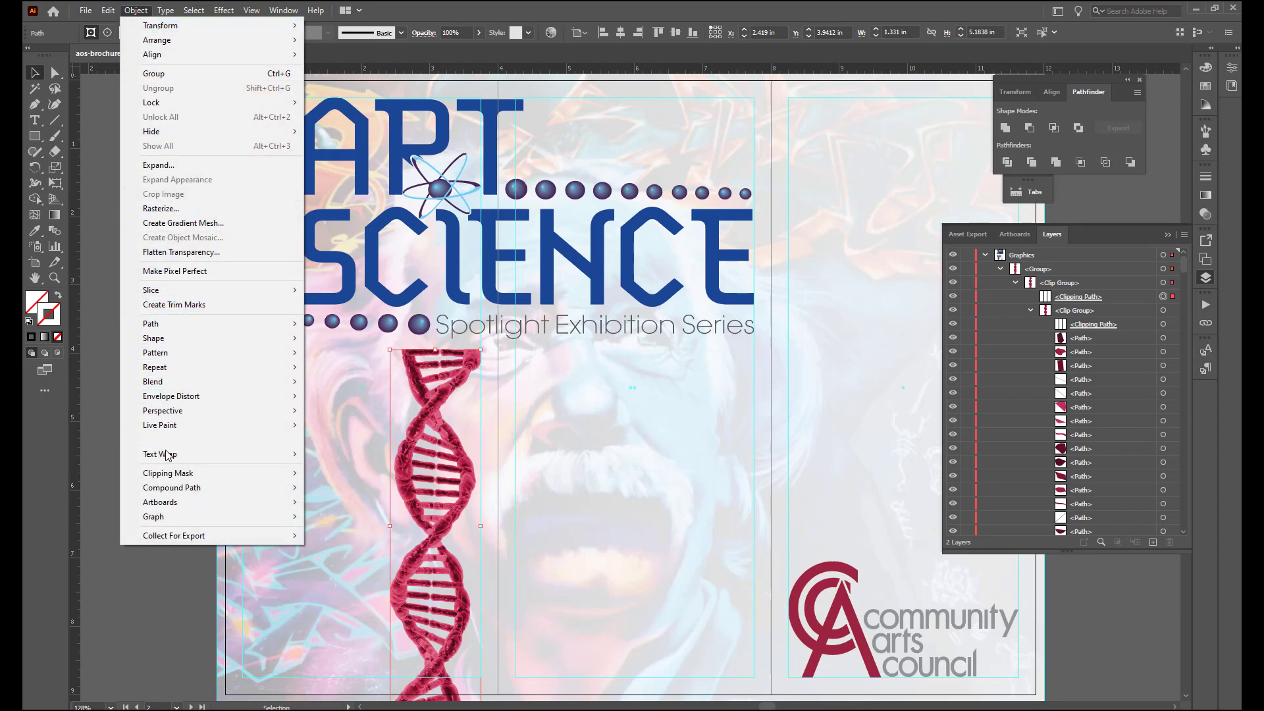
mouse_move(172, 474)
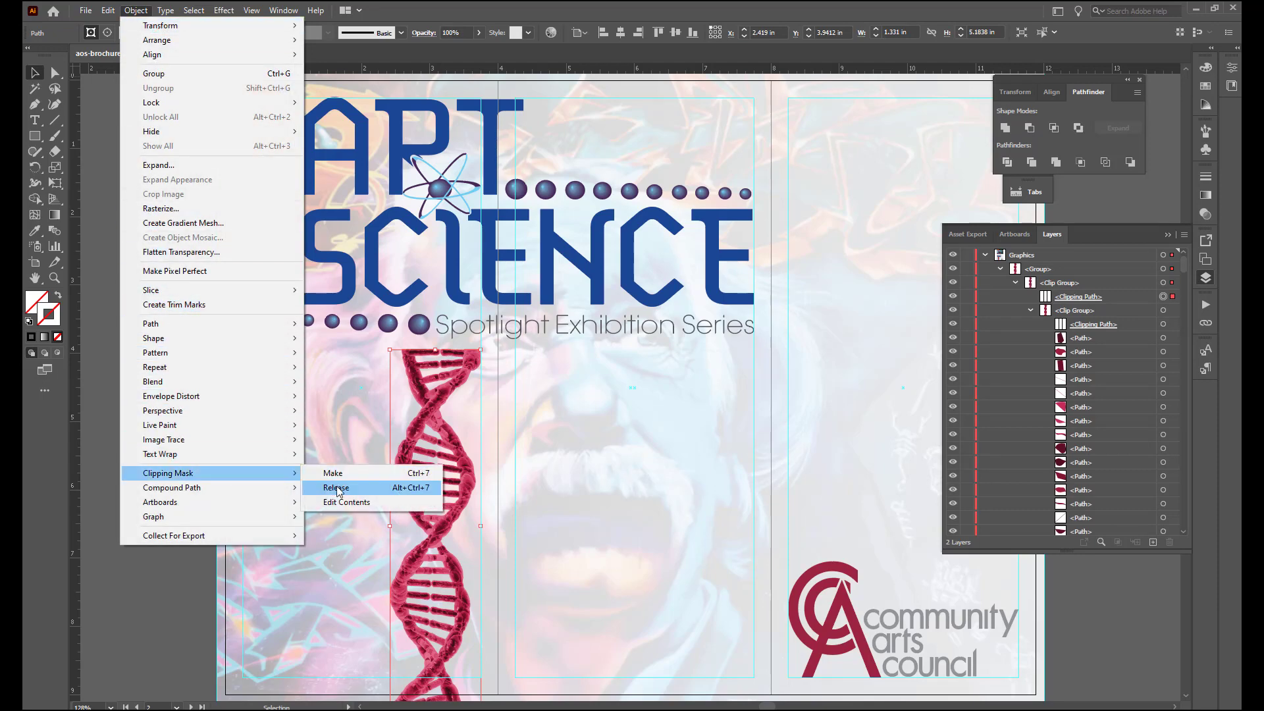
left_click(338, 488)
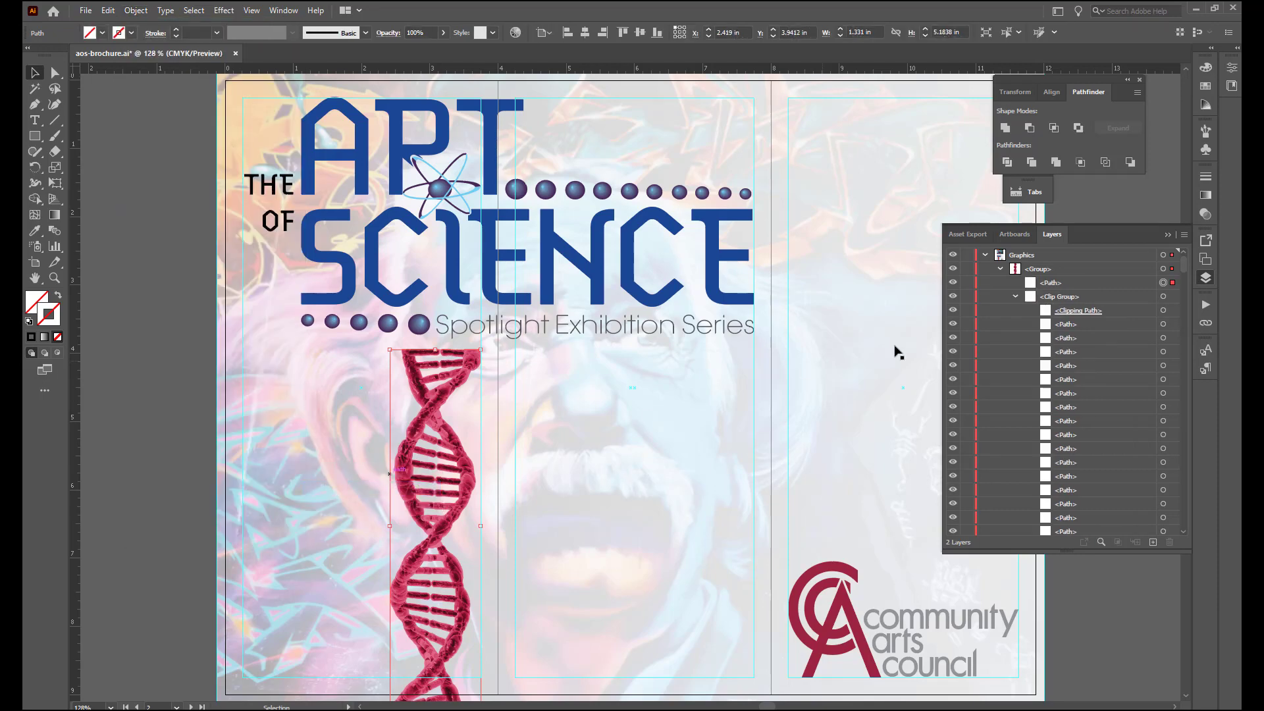
left_click(1163, 311)
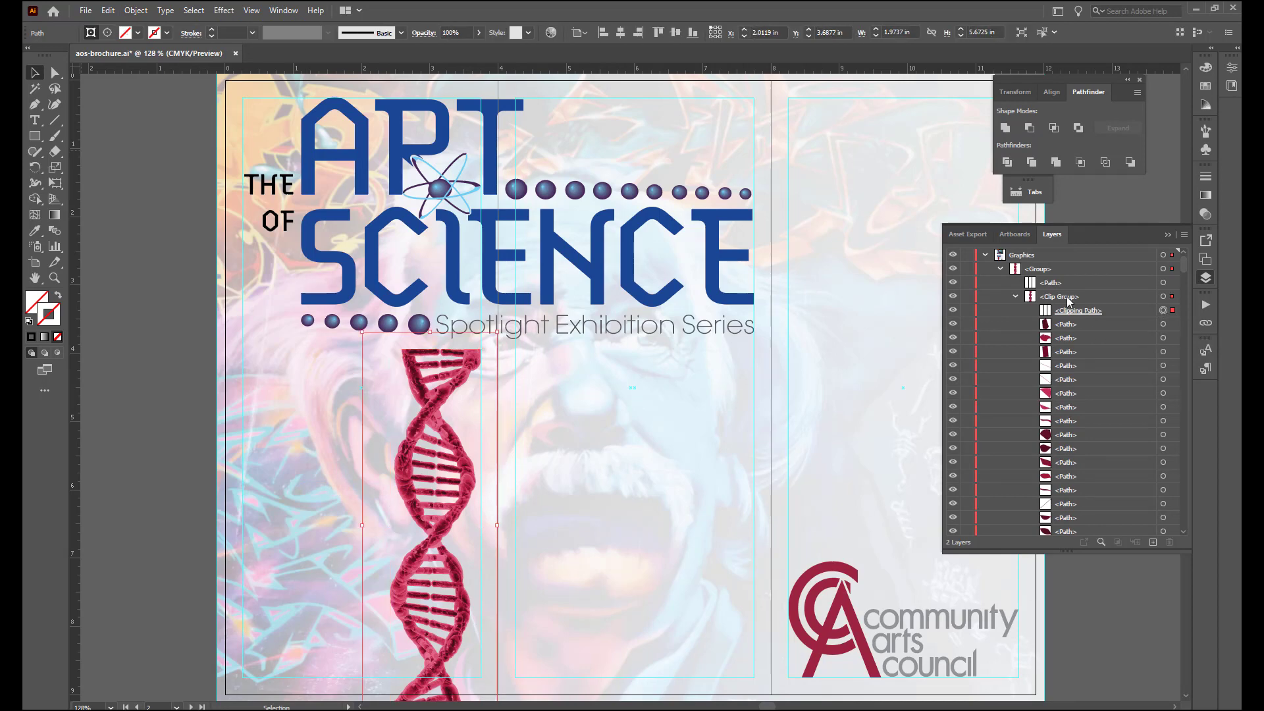
left_click(136, 10)
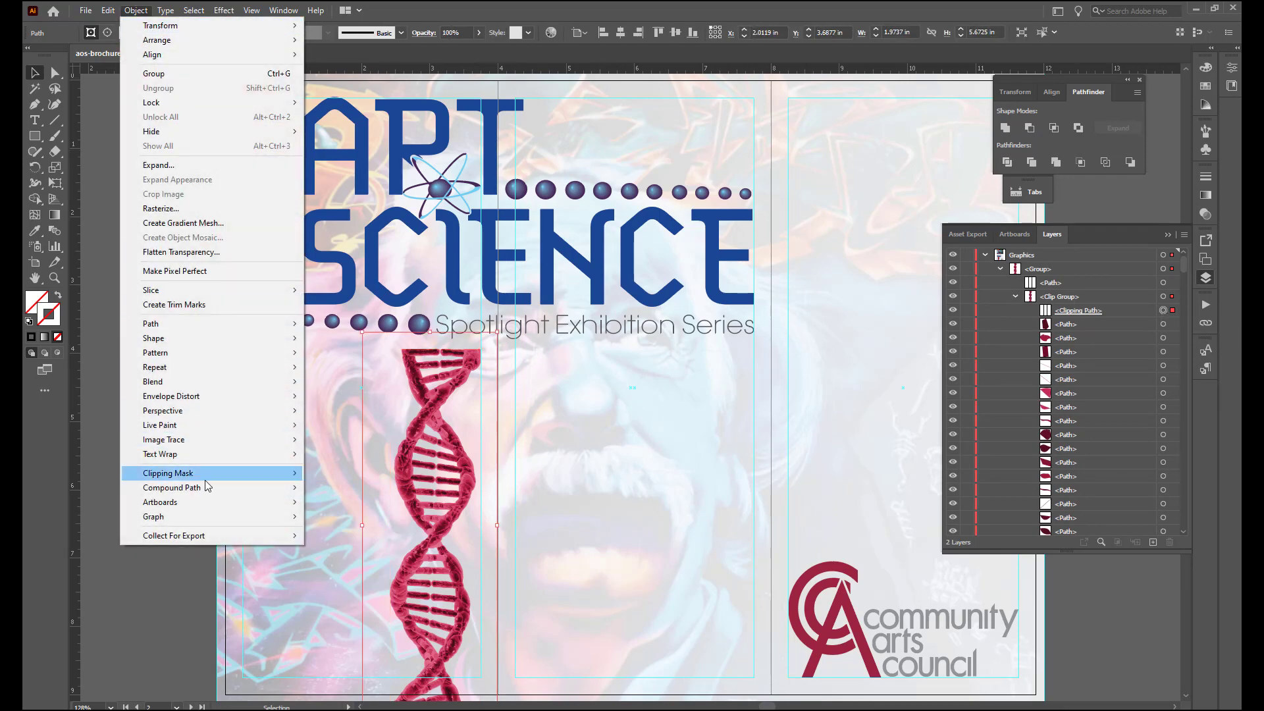
mouse_move(211, 473)
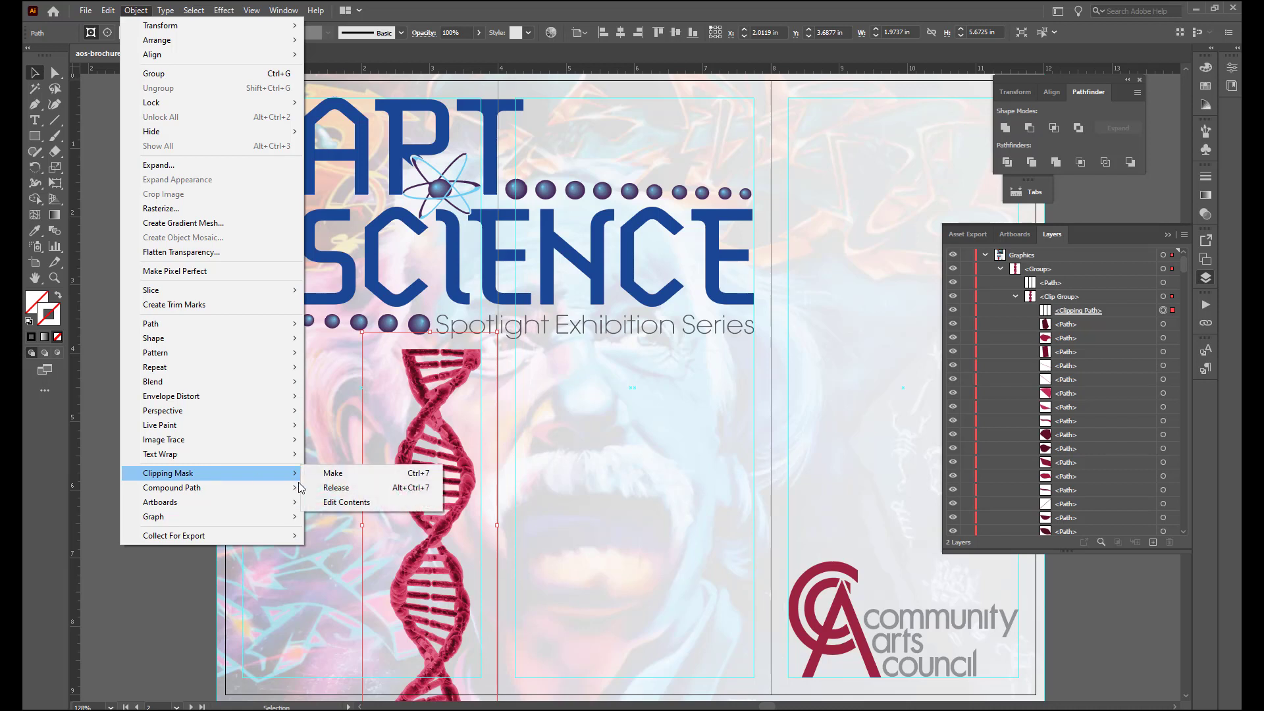
left_click(333, 488)
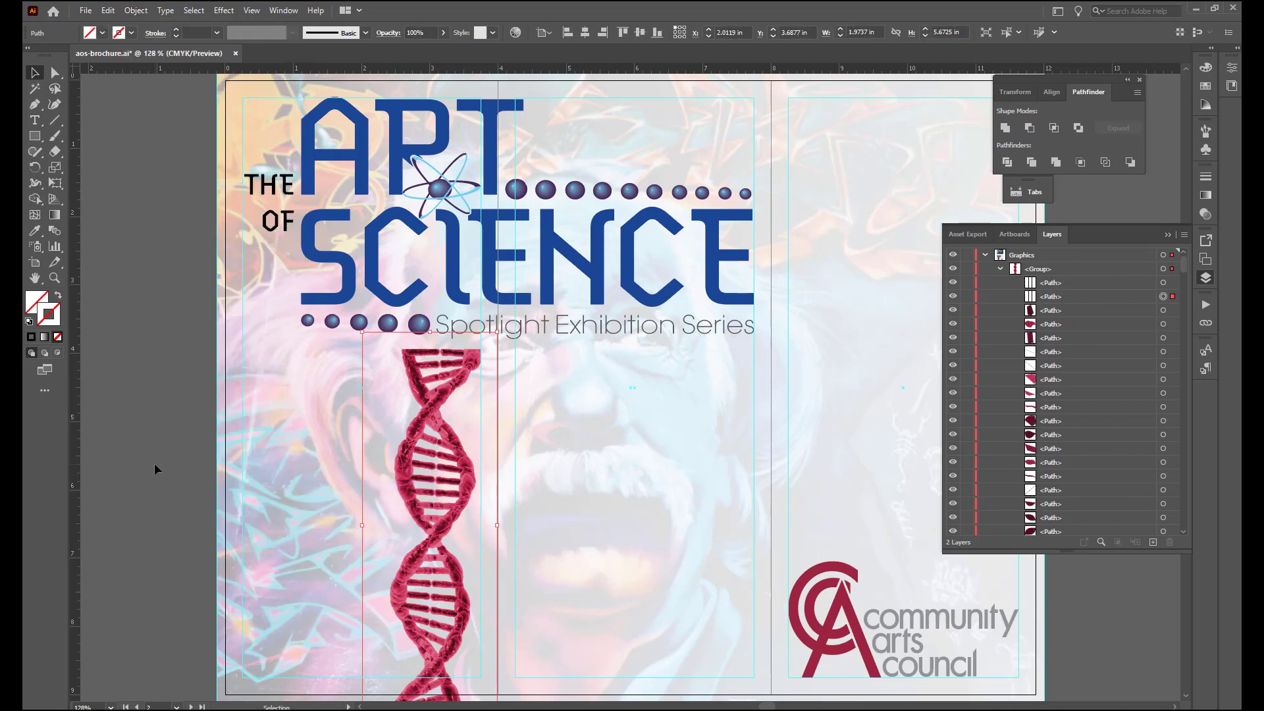
- Delete the two empty former clipping paths at the top of the DNA group
left_click(1062, 284)
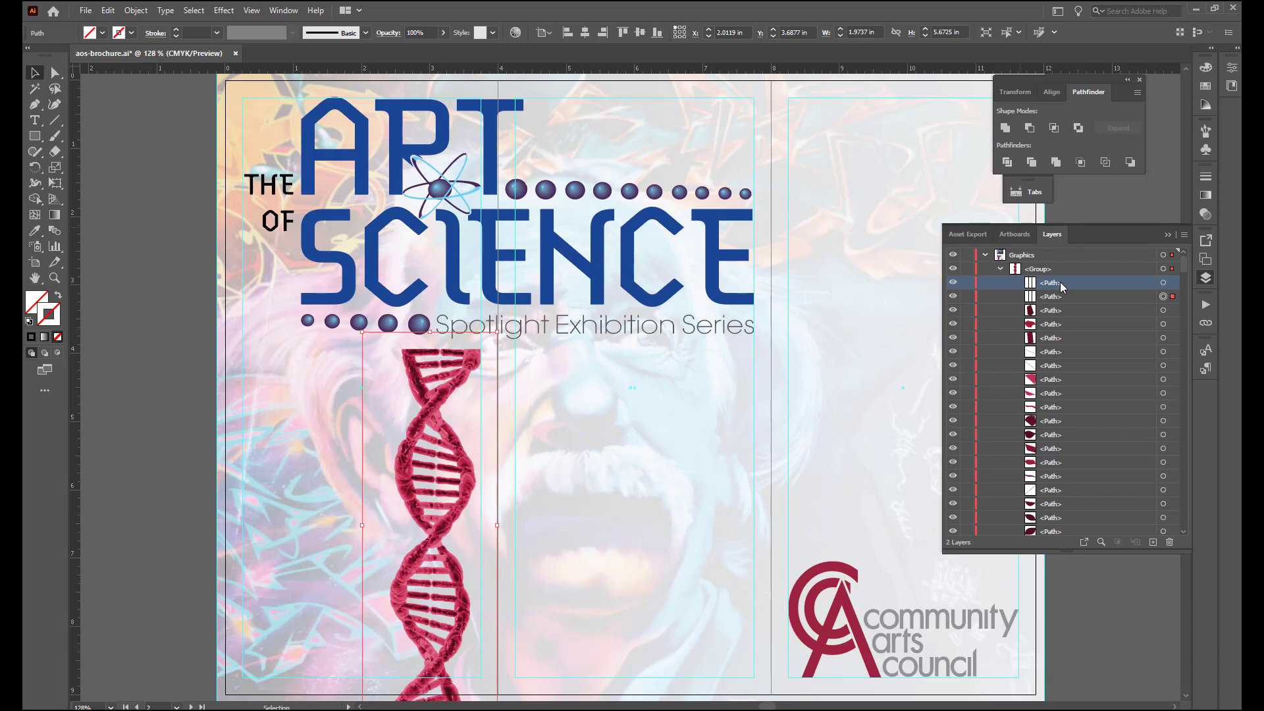
key("Delete")
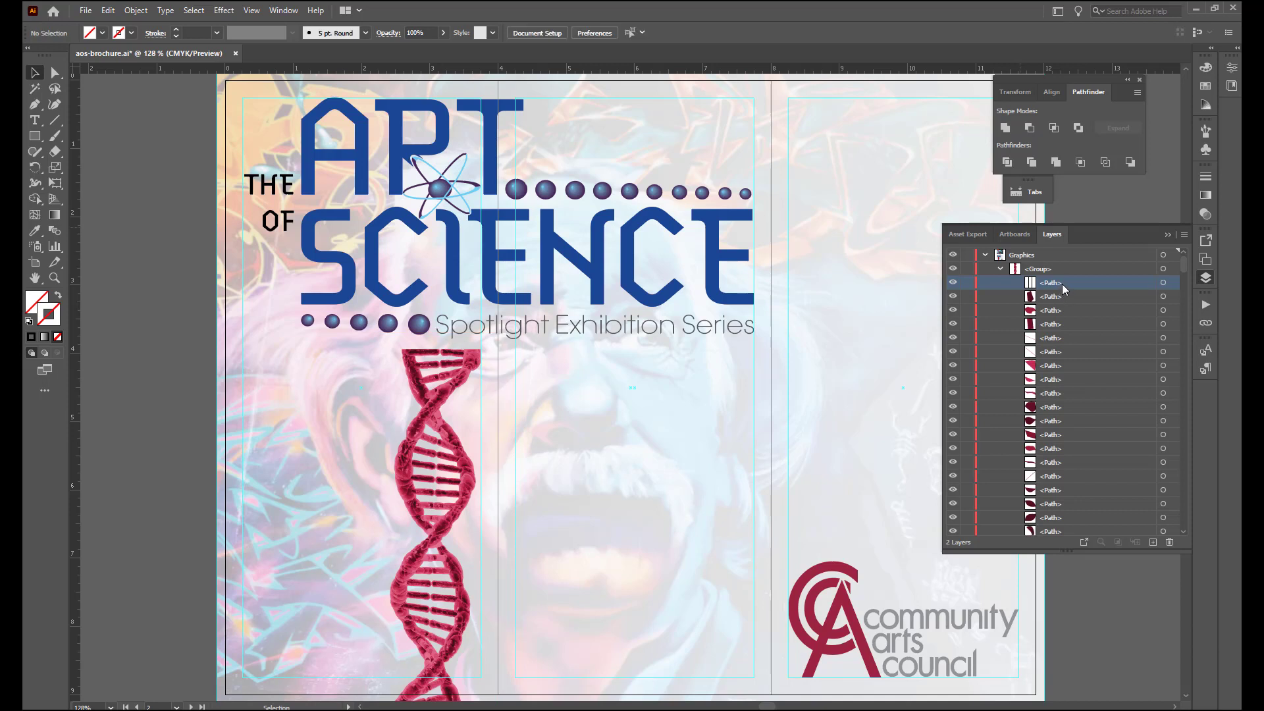
left_click(1163, 282)
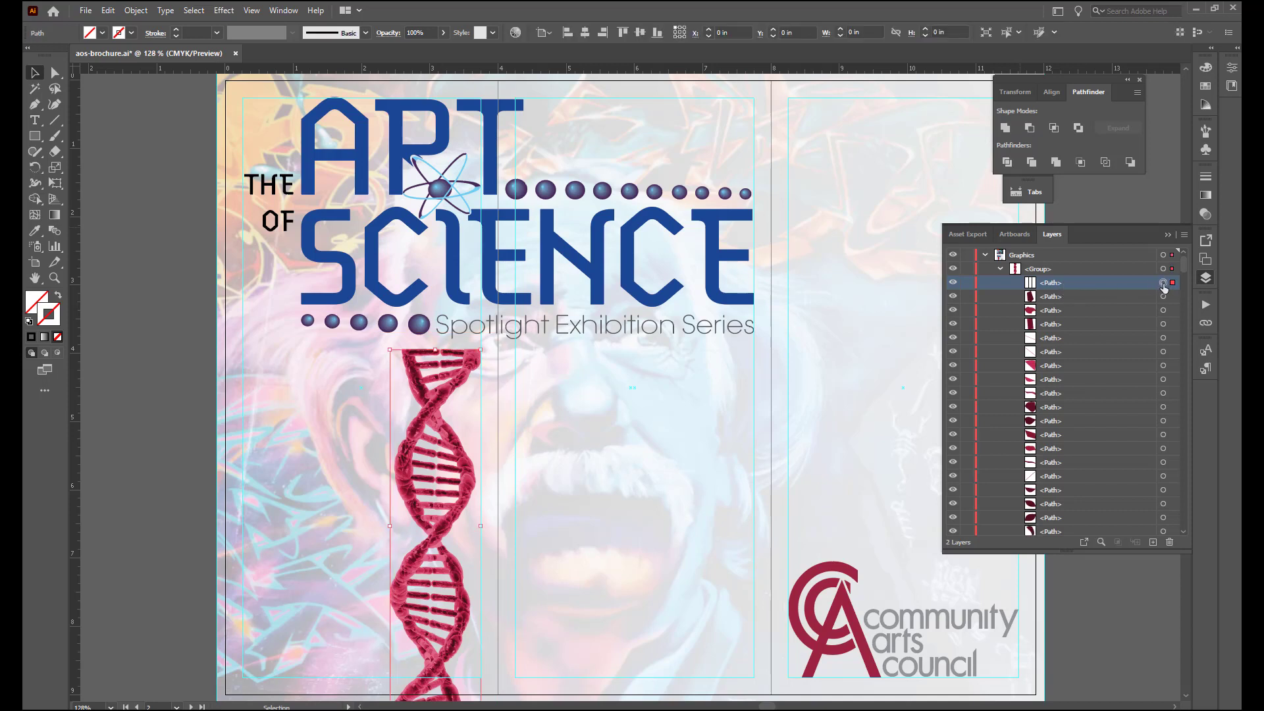
key("Delete")
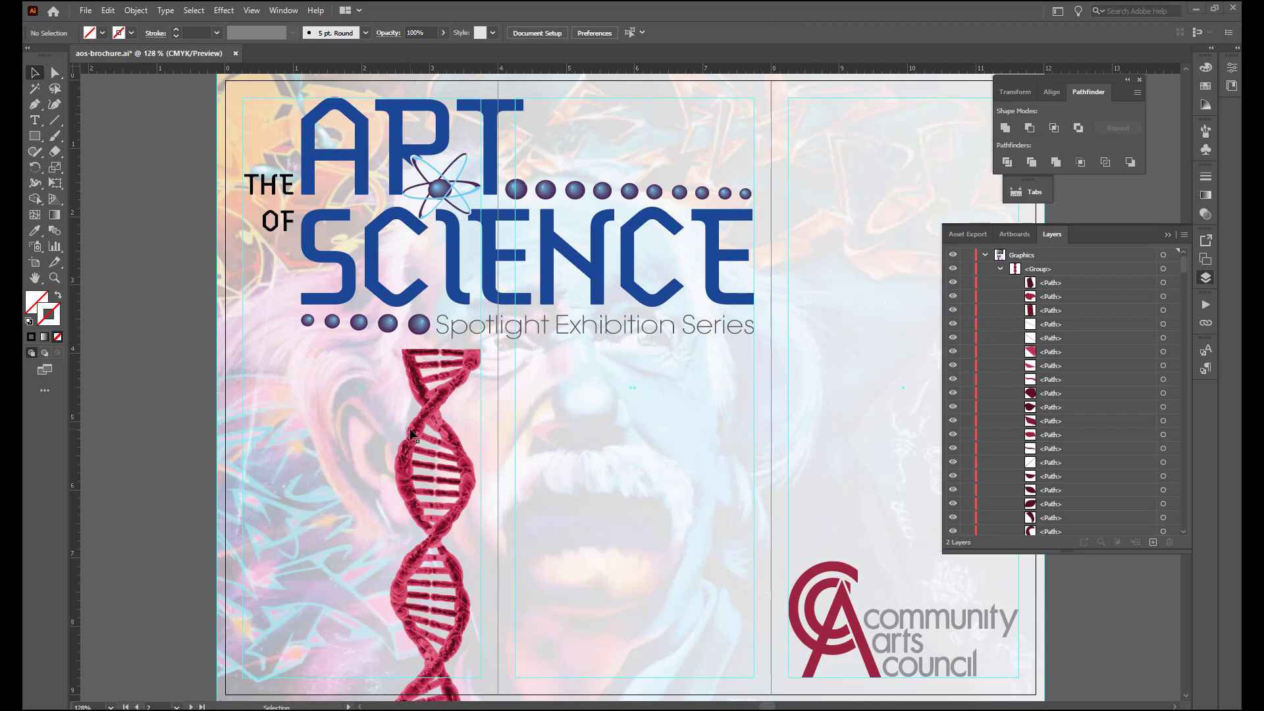
- Select the DNA strand group and activate the Puppet Warp tool on it
left_click(421, 430)
left_click(422, 432)
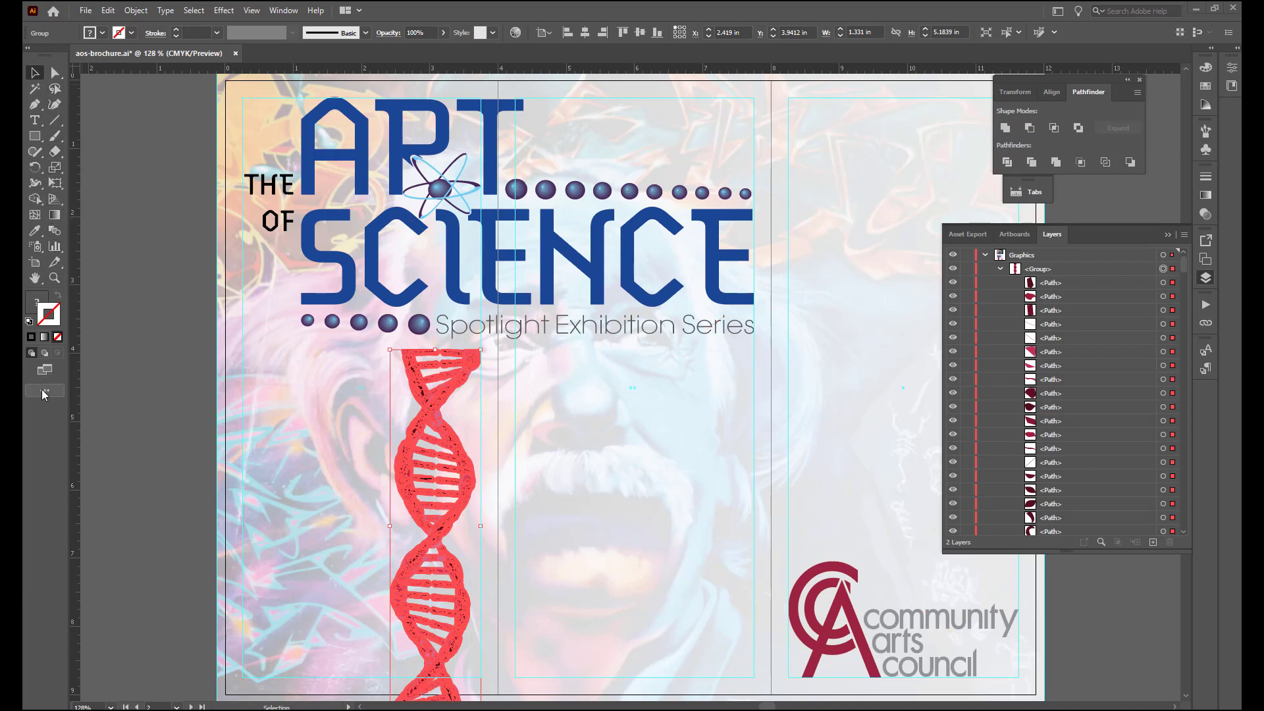
left_click(59, 190)
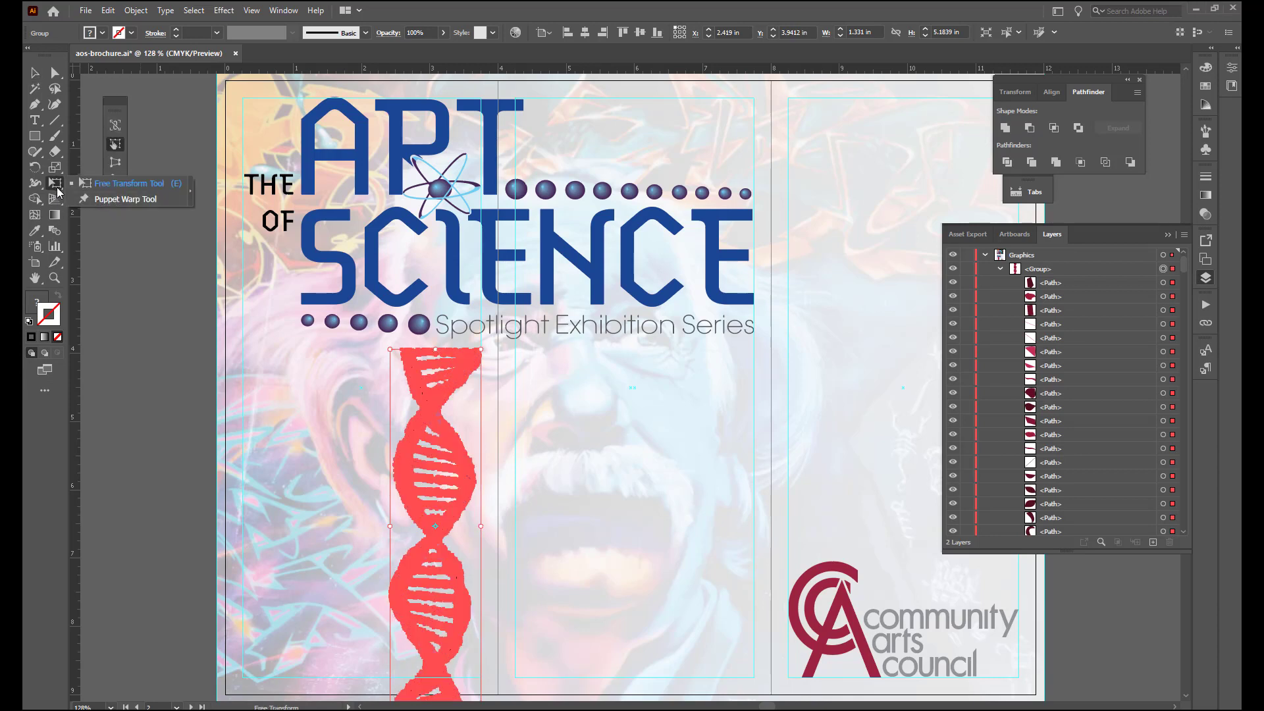
left_click(111, 199)
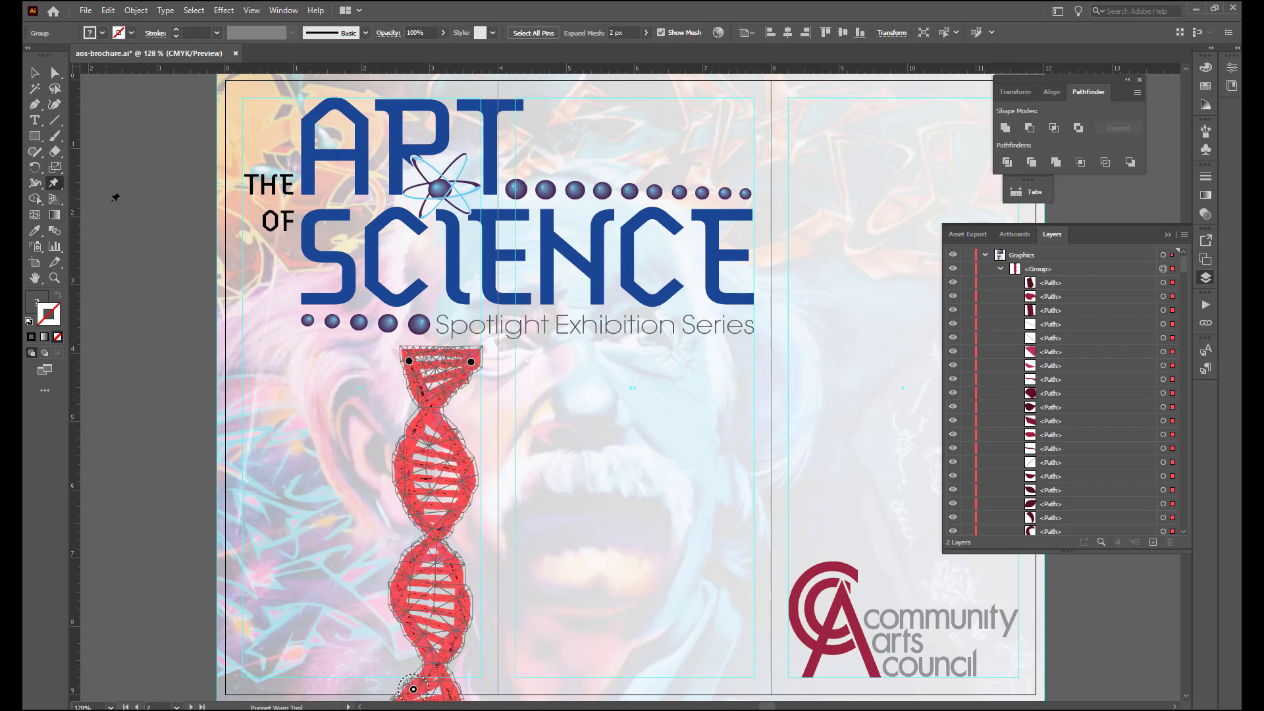
- Delete all the automatically placed Puppet Warp pins from the DNA strand
scroll(465, 469, "down", 3)
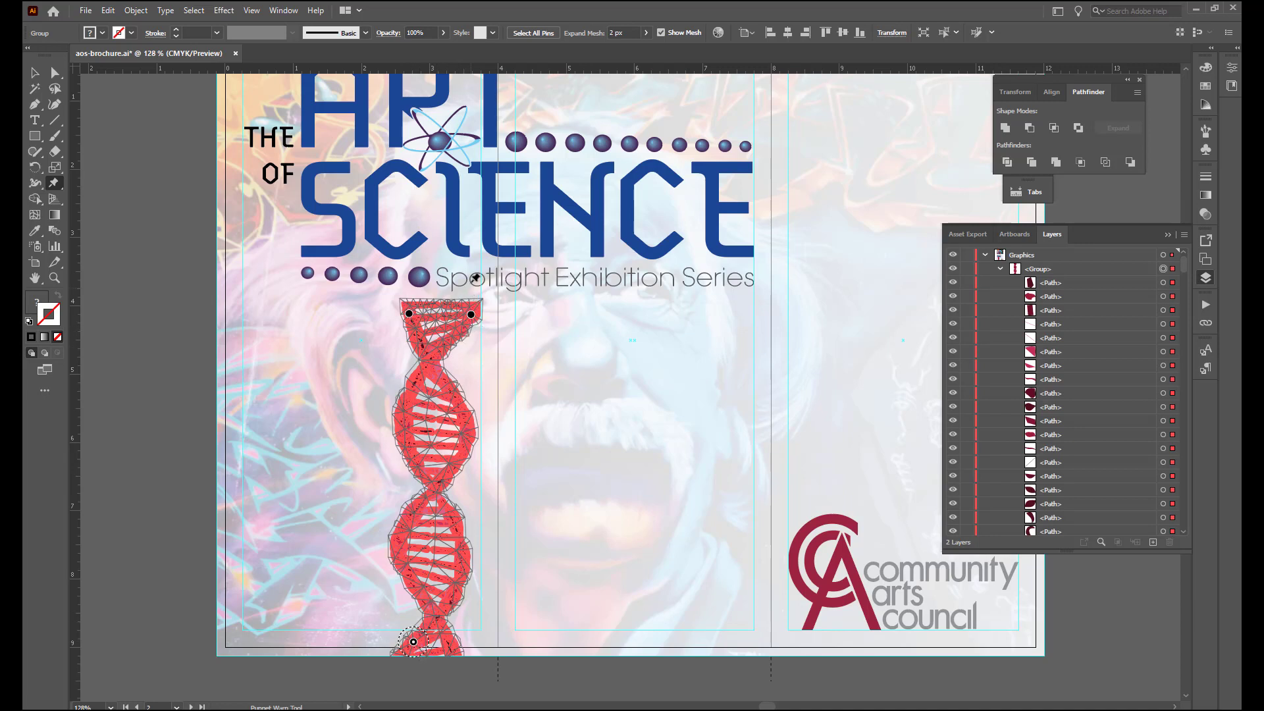
key("ctrl")
left_click(534, 37)
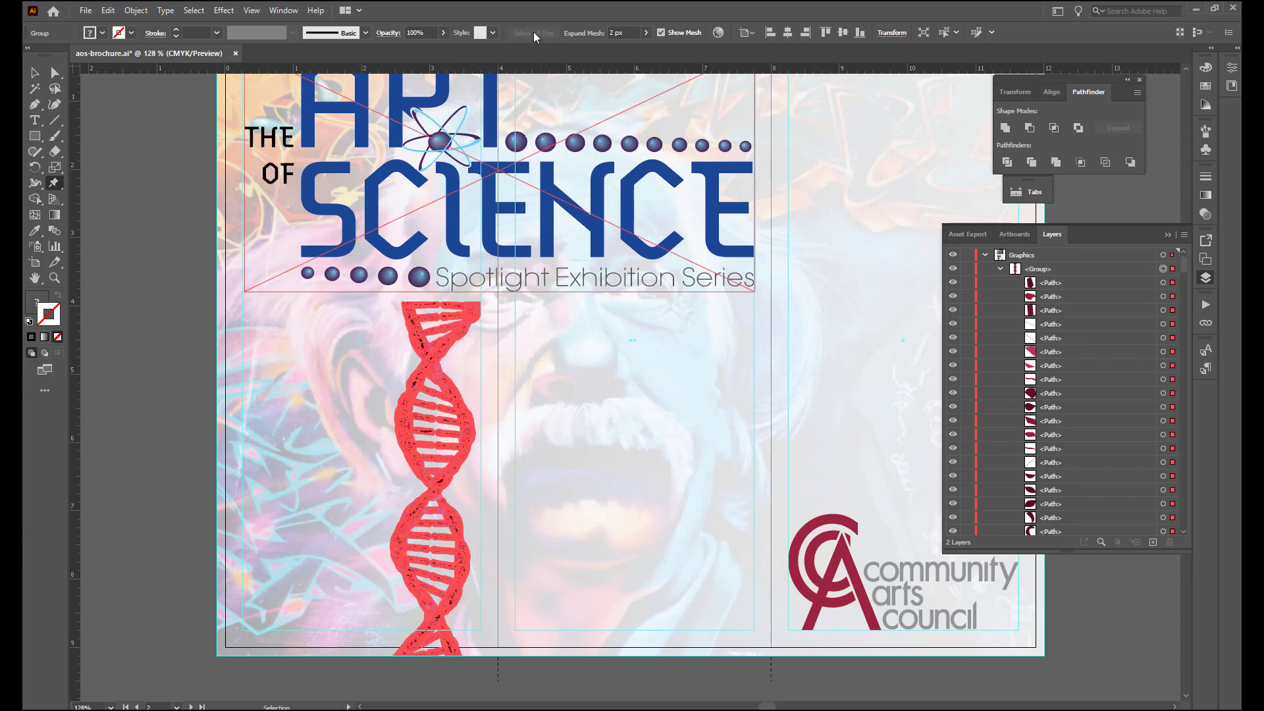
left_click(452, 302)
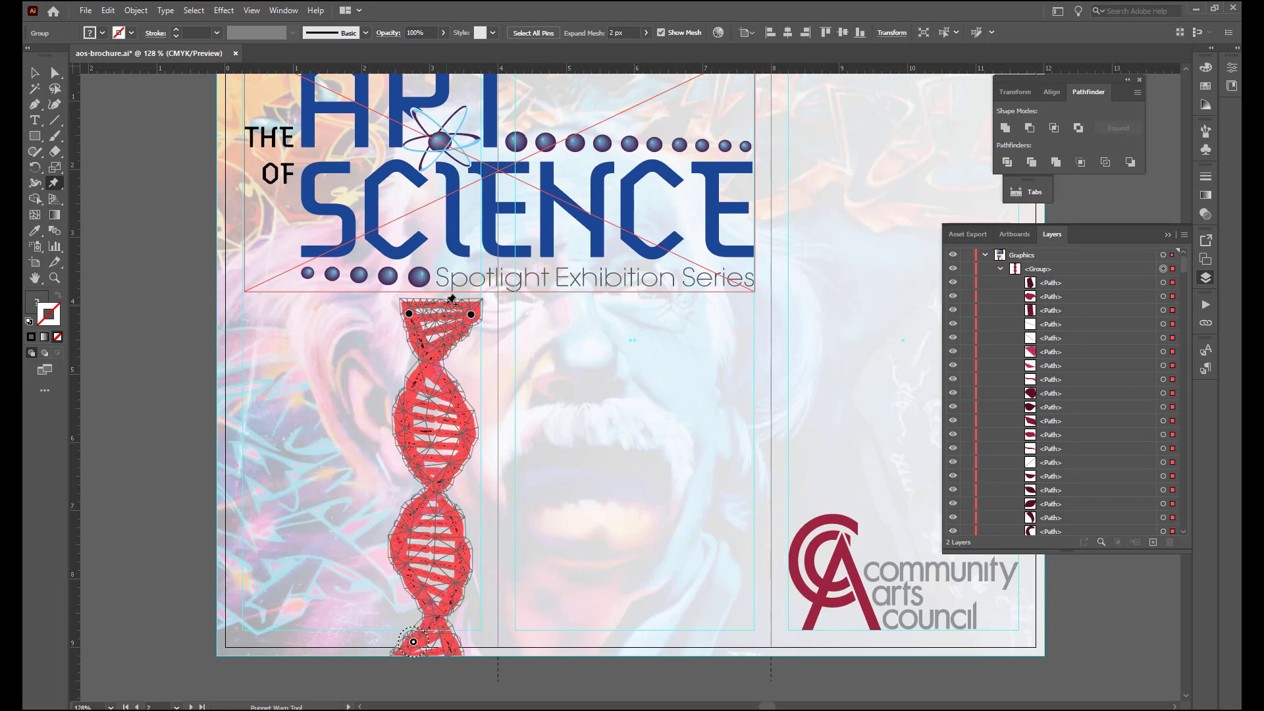
key("Delete")
left_click(535, 34)
key("Delete")
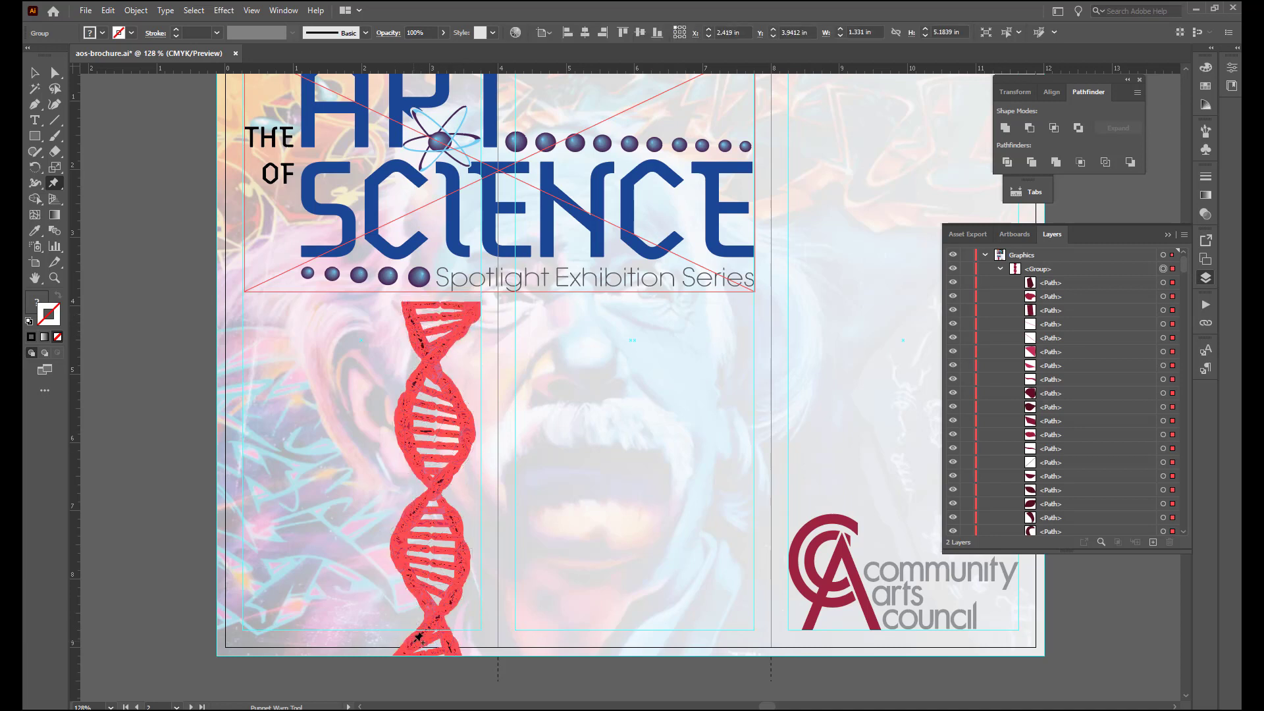
- Place Puppet Warp pins at both lower corners and the upper left corner of the DNA strand
left_click(399, 652)
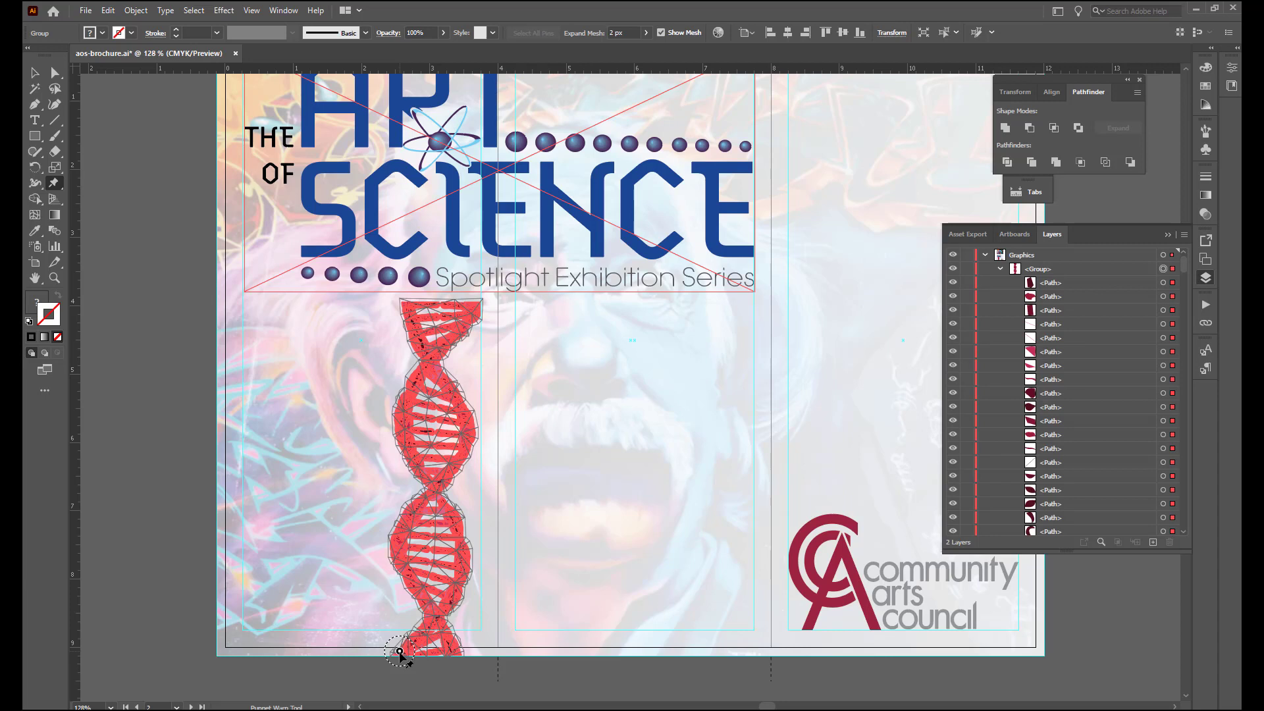
left_click(459, 656)
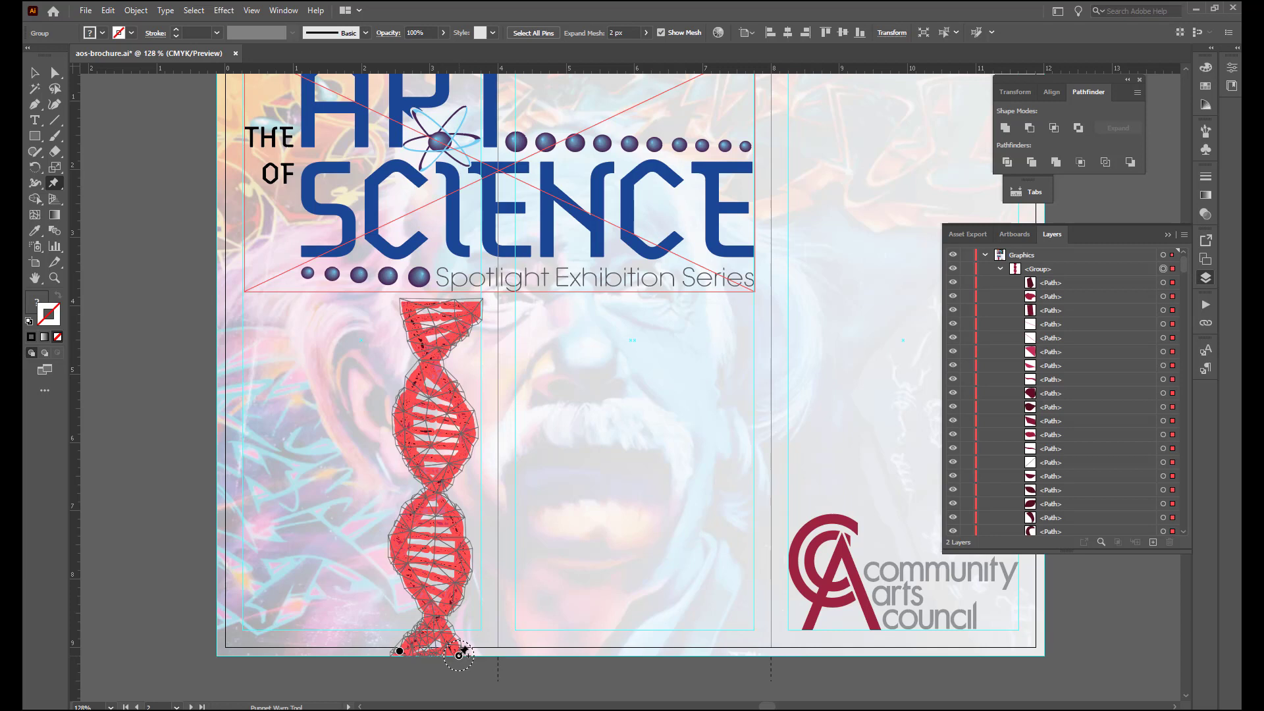
left_click(407, 302)
- Move the strand's upper pin to the page's left bleed edge and rotate it counterclockwise so the DNA arches outward
left_click_drag(407, 303, 219, 339)
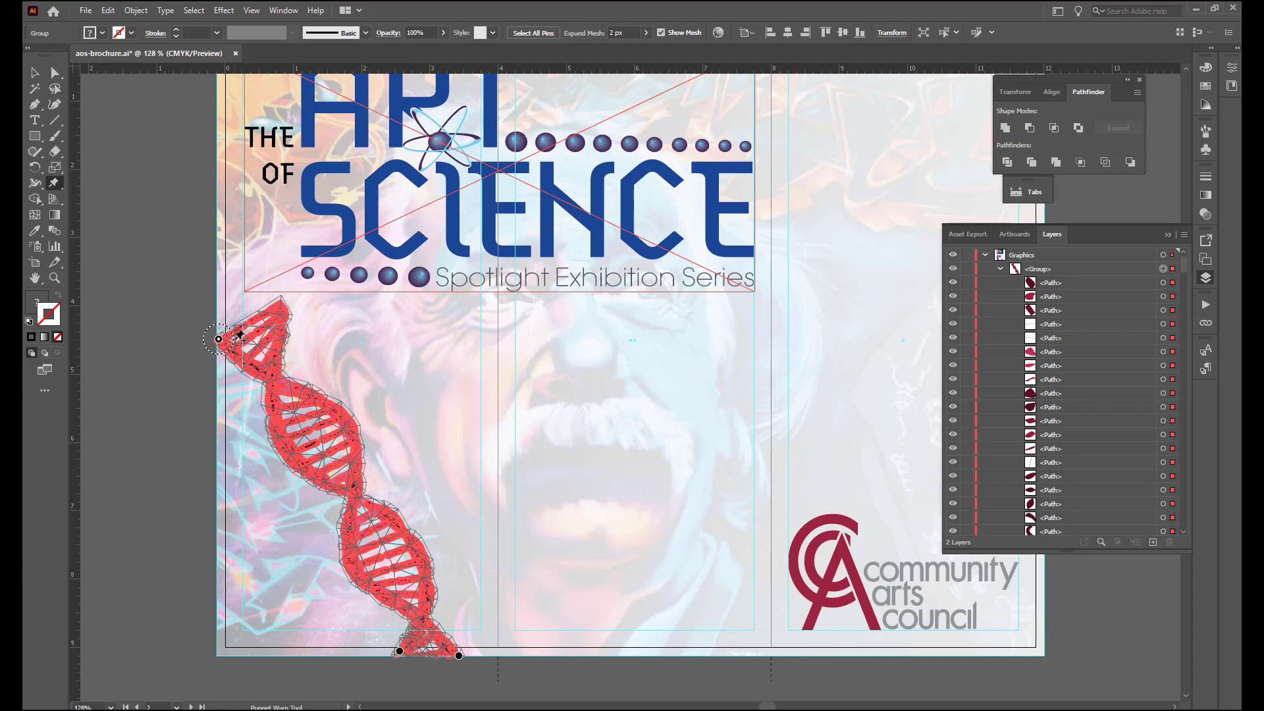
left_click_drag(234, 334, 228, 327)
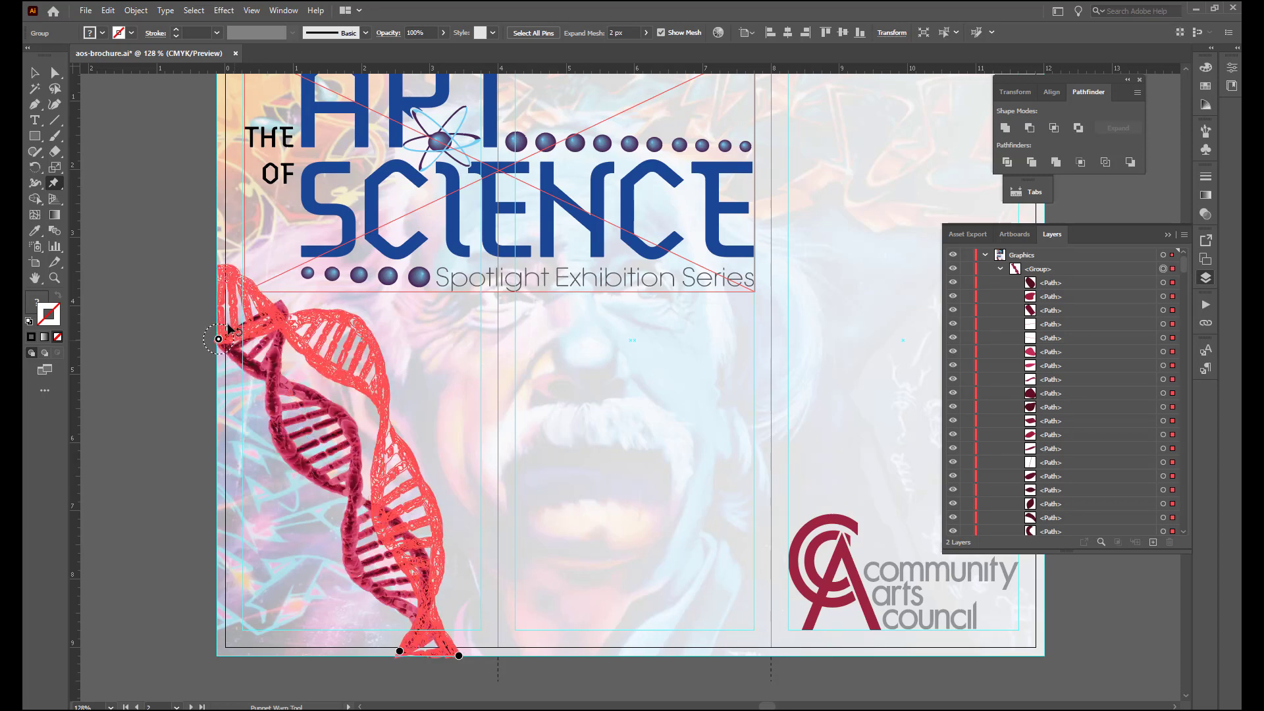
left_click_drag(228, 324, 228, 324)
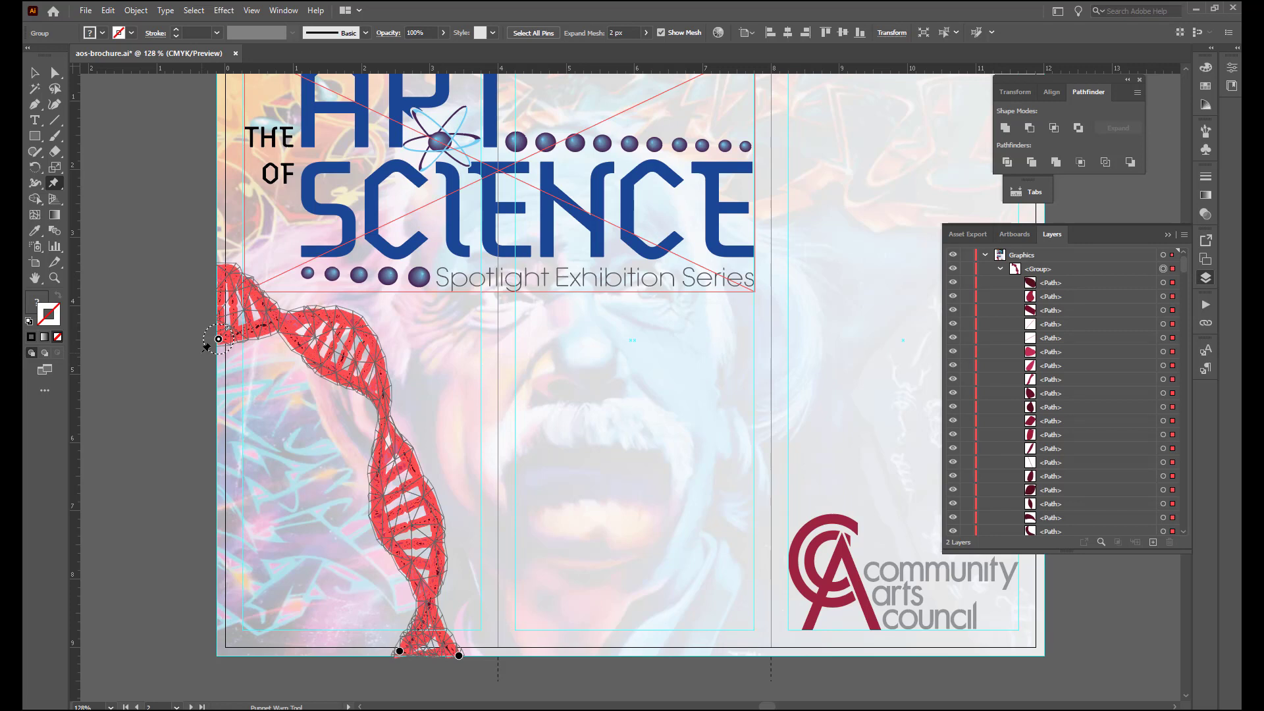
- Shift both lower pins right together until the strand's end reaches the first fold line, and save the brochure
left_click(399, 652)
left_click_drag(459, 656, 500, 656)
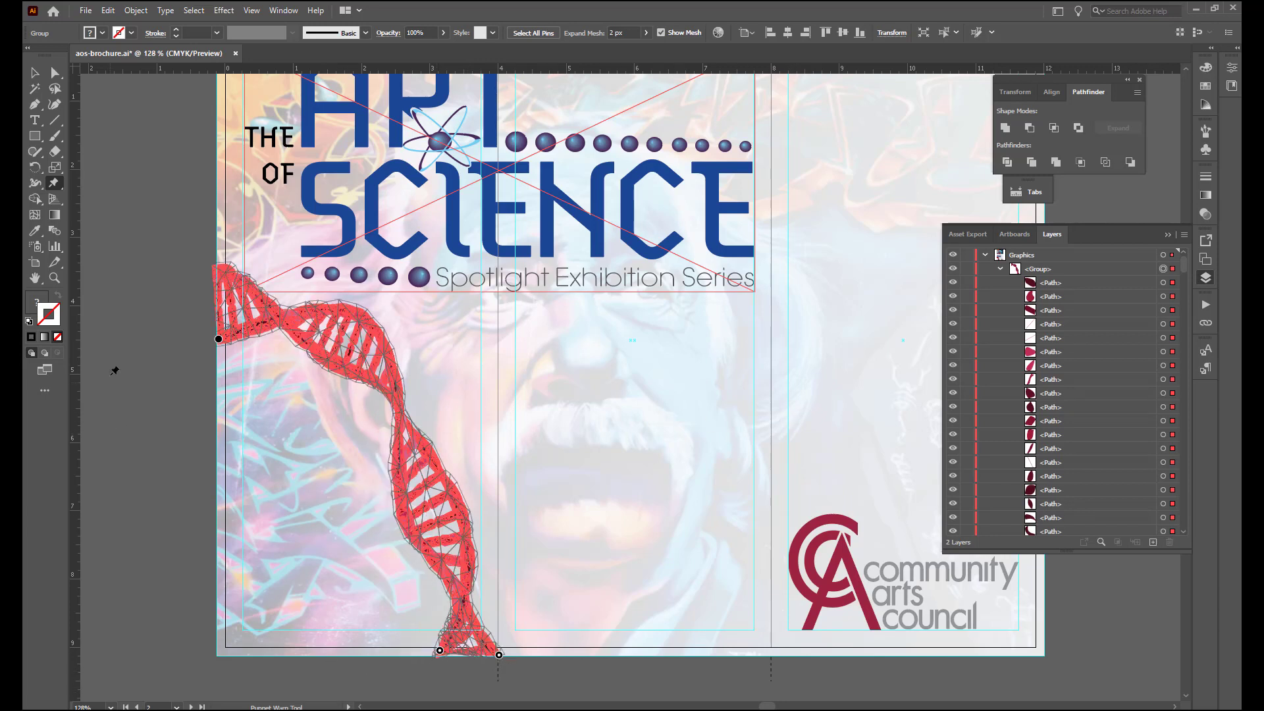
key("v")
key("ctrl+s")
- Collapse the DNA group in the layer list and switch to the Outside artboard
left_click(1001, 269)
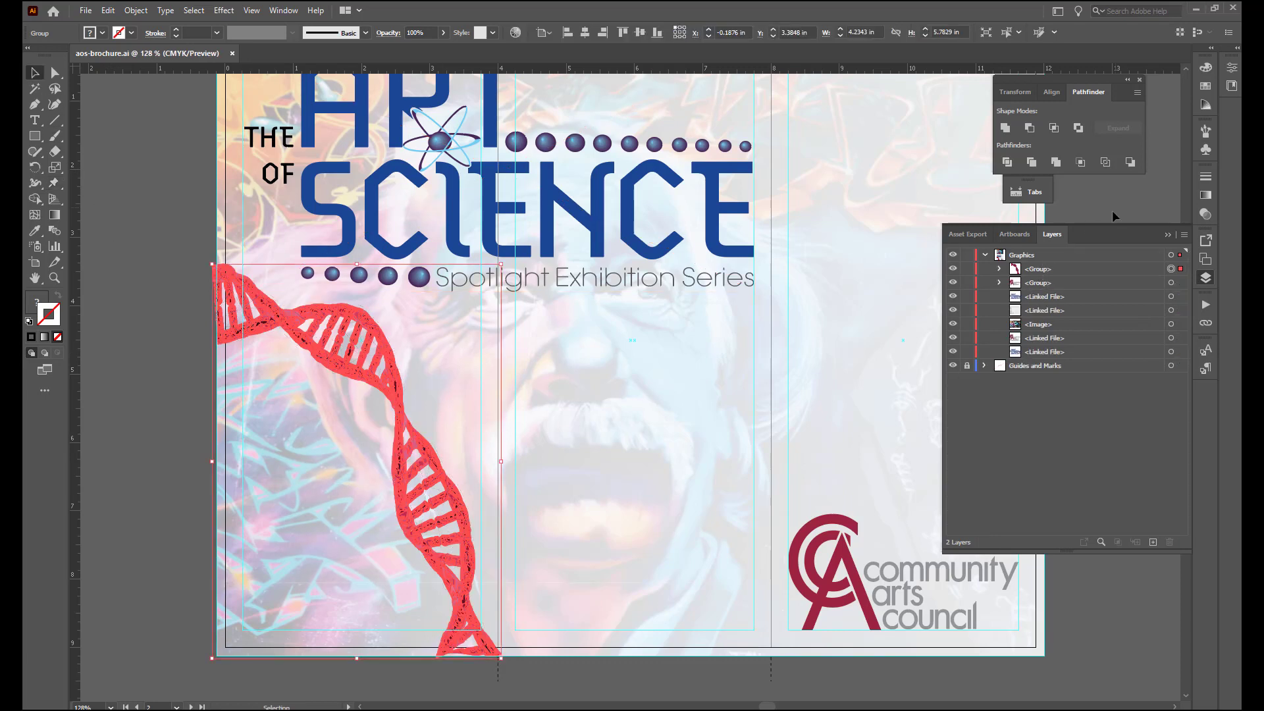
left_click(1015, 234)
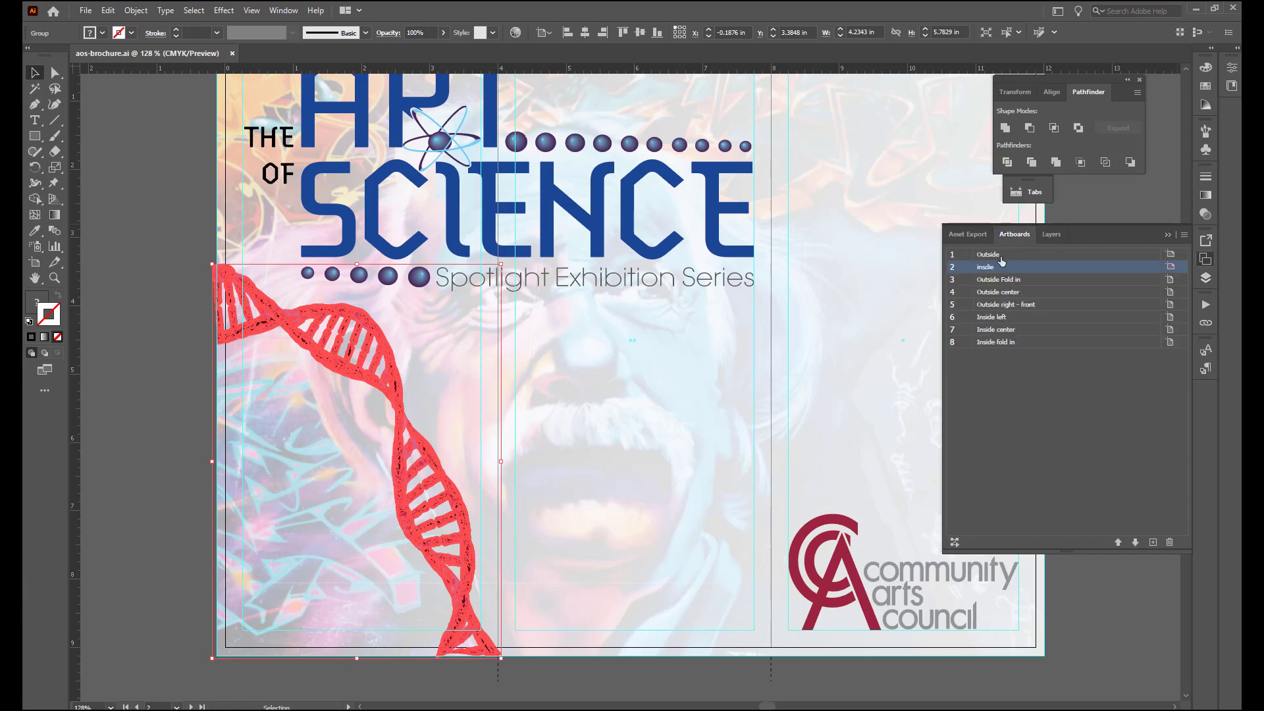
left_click(1005, 255)
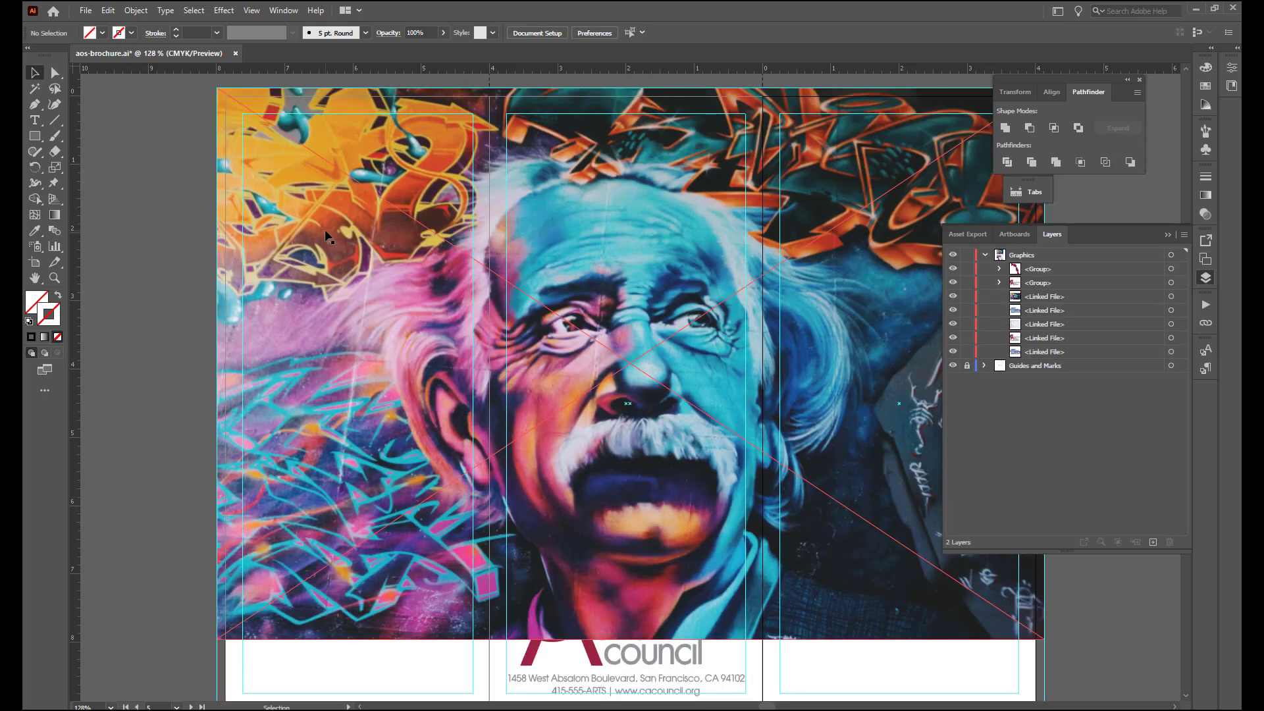
- Embed the linked einstein.jpg photo on the Outside artboard and bring it to the front
left_click(325, 229)
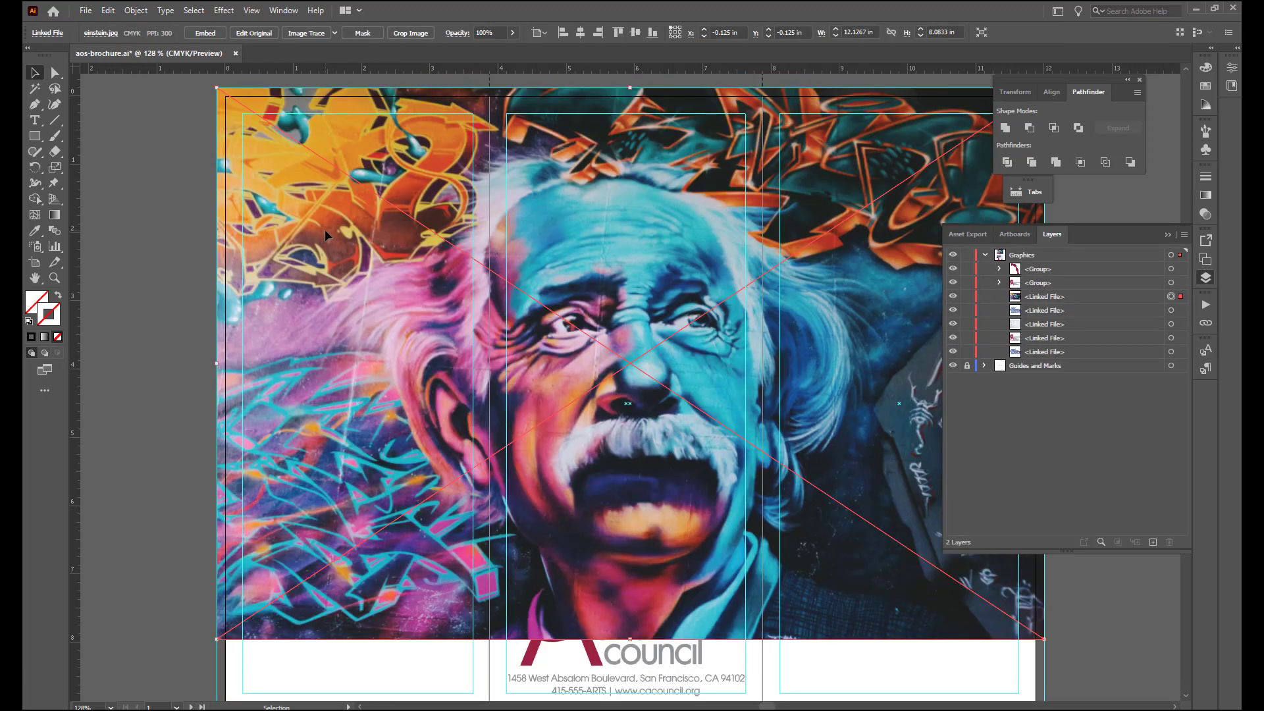
left_click(199, 32)
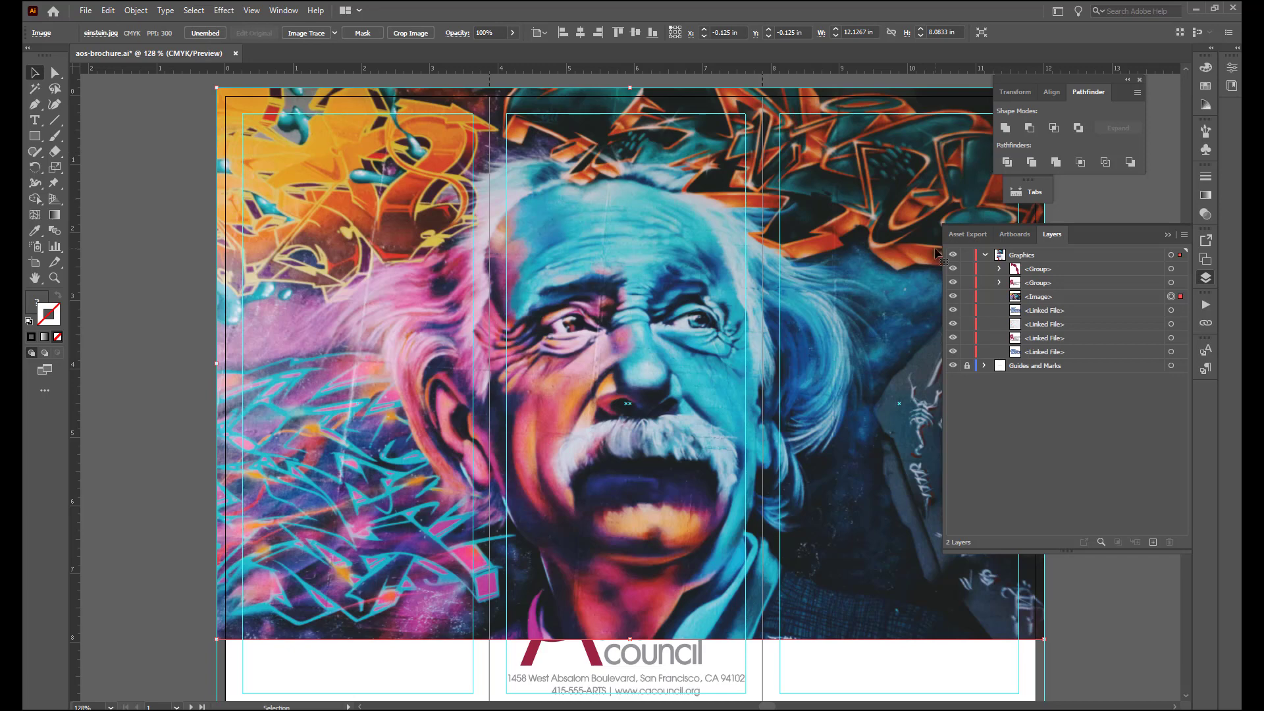
left_click(1056, 296)
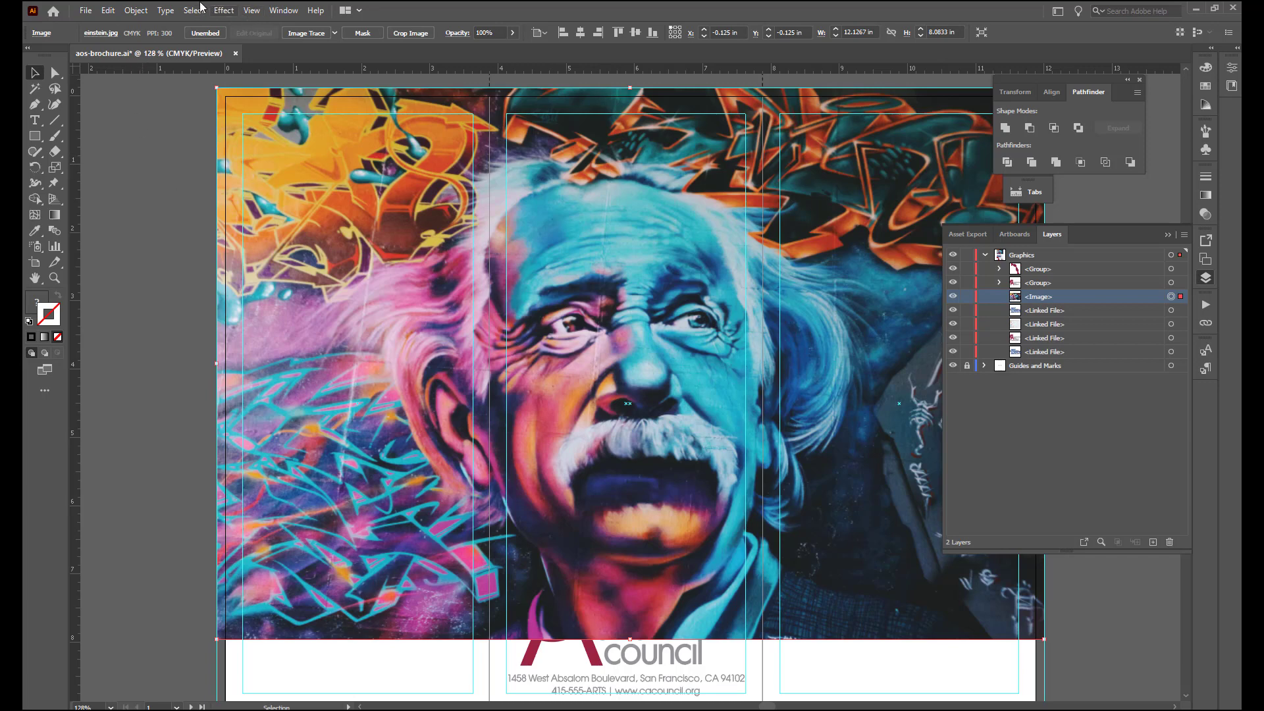
left_click(137, 11)
mouse_move(277, 41)
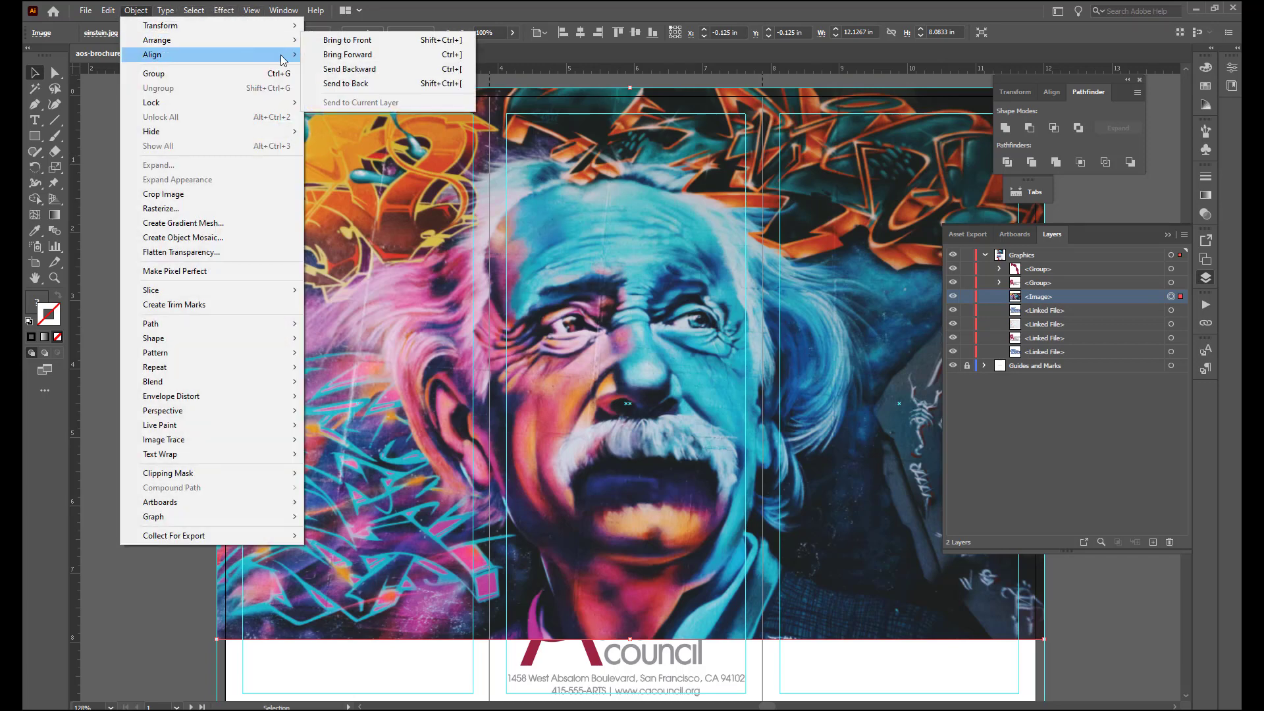
left_click(368, 45)
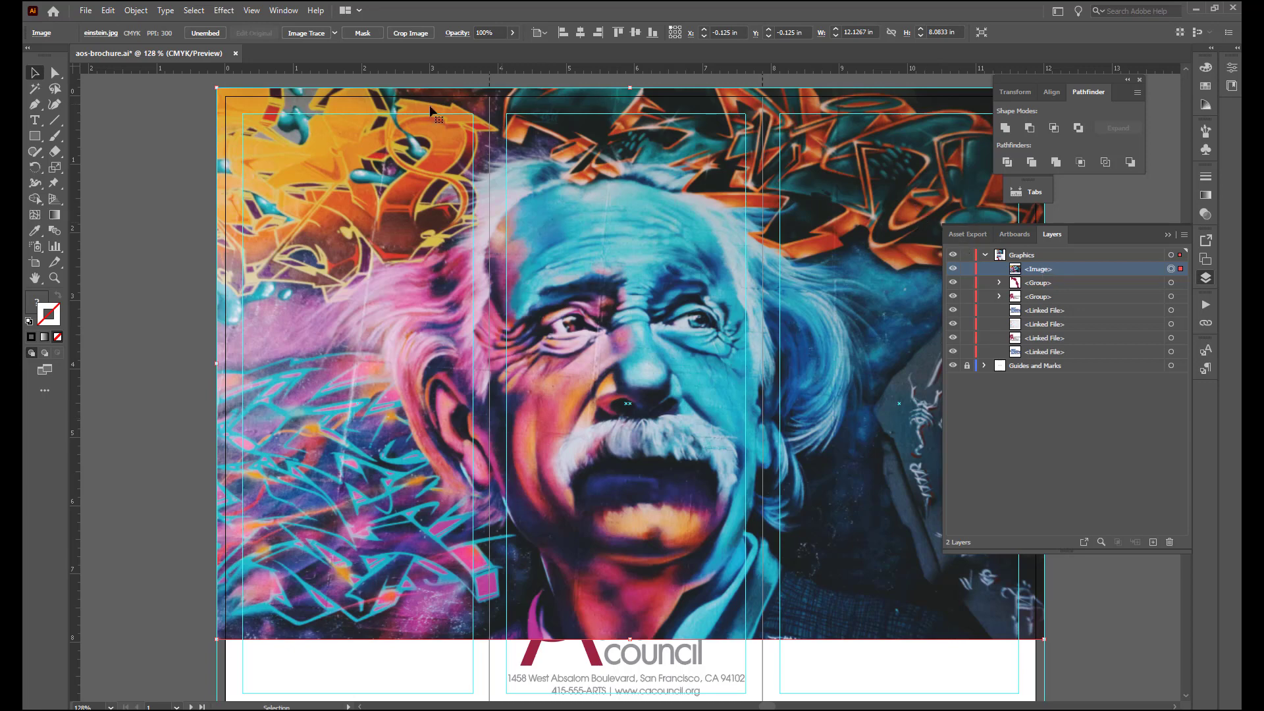
- Copy the embedded Einstein photo and paste it in place twice to get three stacked images
left_click(111, 14)
left_click(112, 74)
left_click(107, 12)
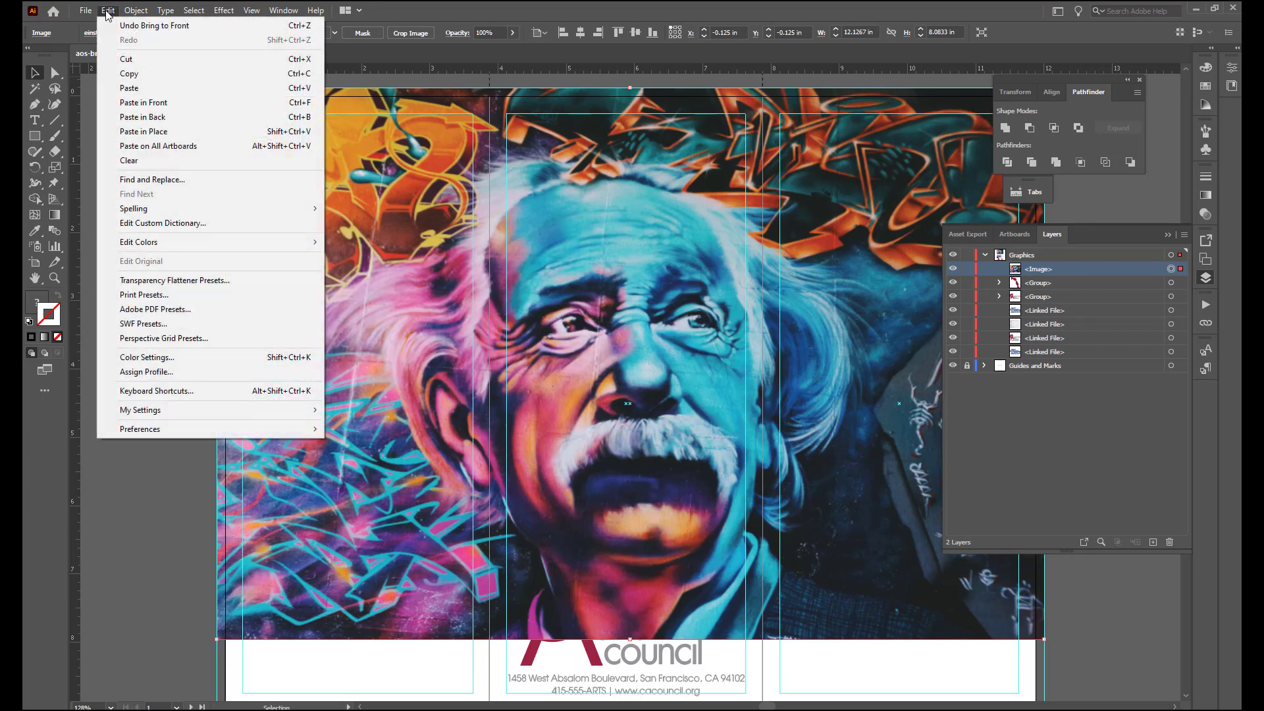
left_click(143, 132)
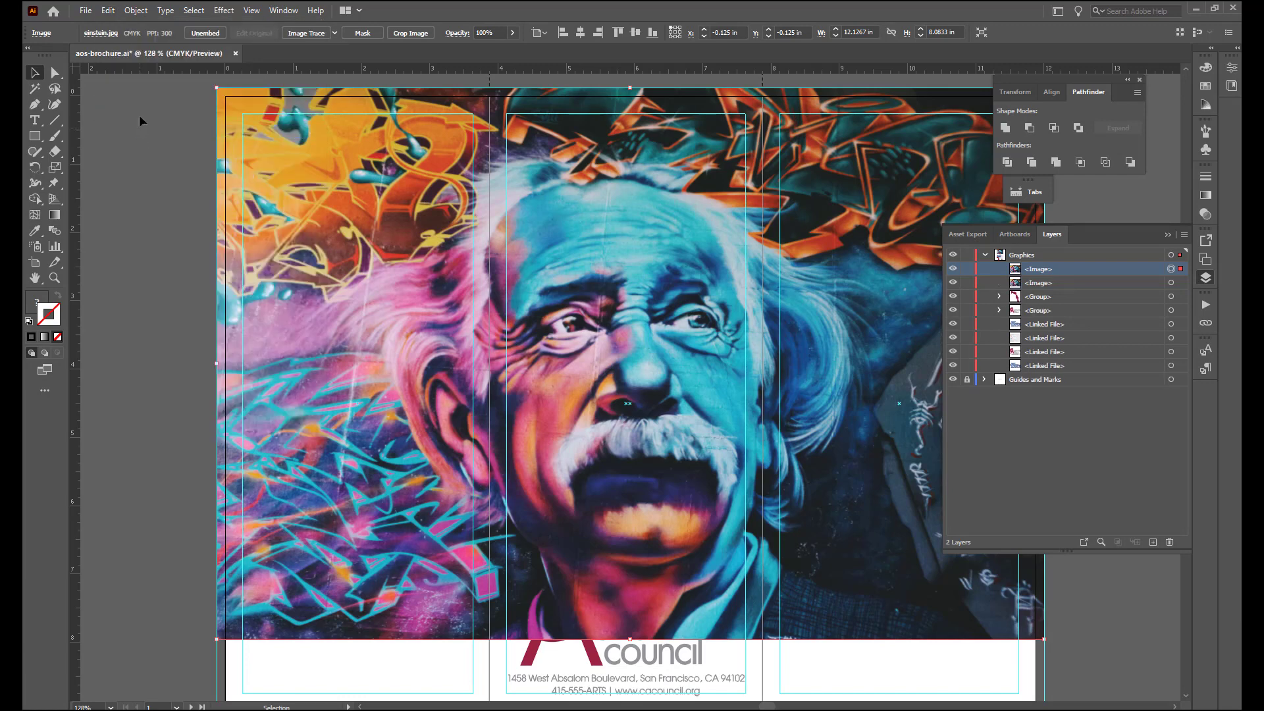
left_click(109, 12)
left_click(122, 134)
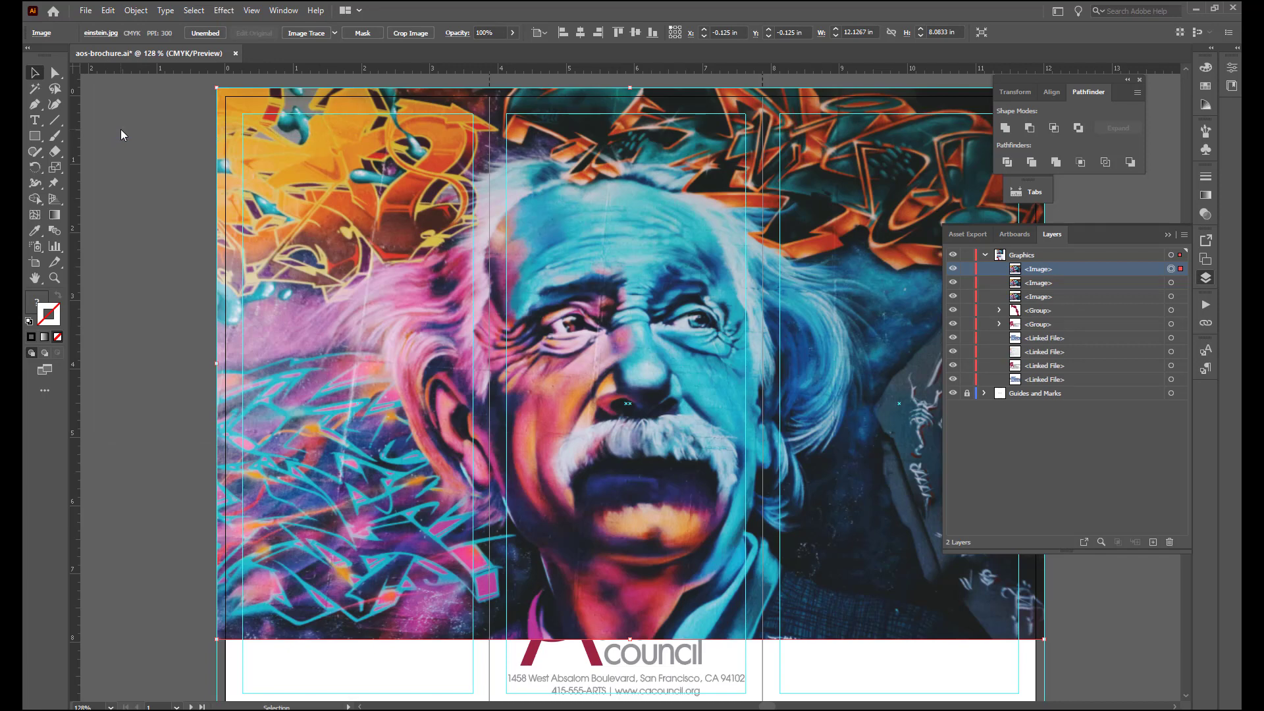
- Rename the topmost image in the Graphics layer as Einstein Left
double_click(1048, 270)
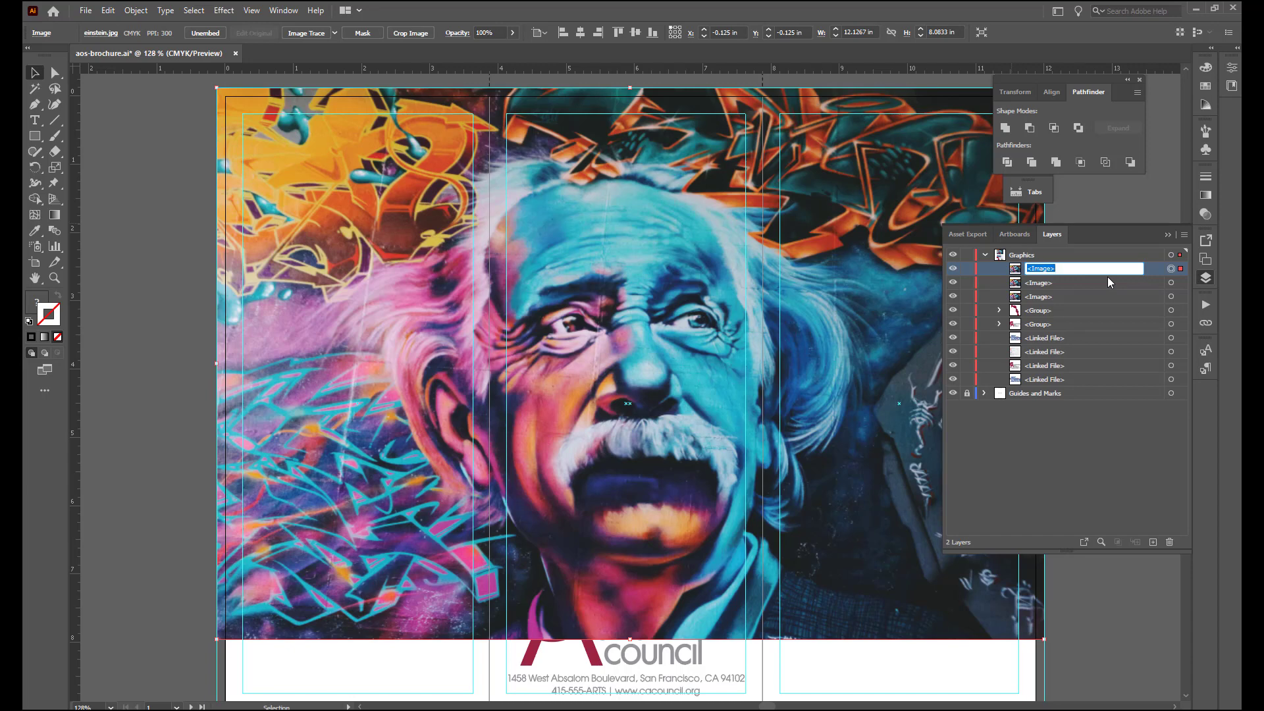
type("Einstein Left")
key("Return")
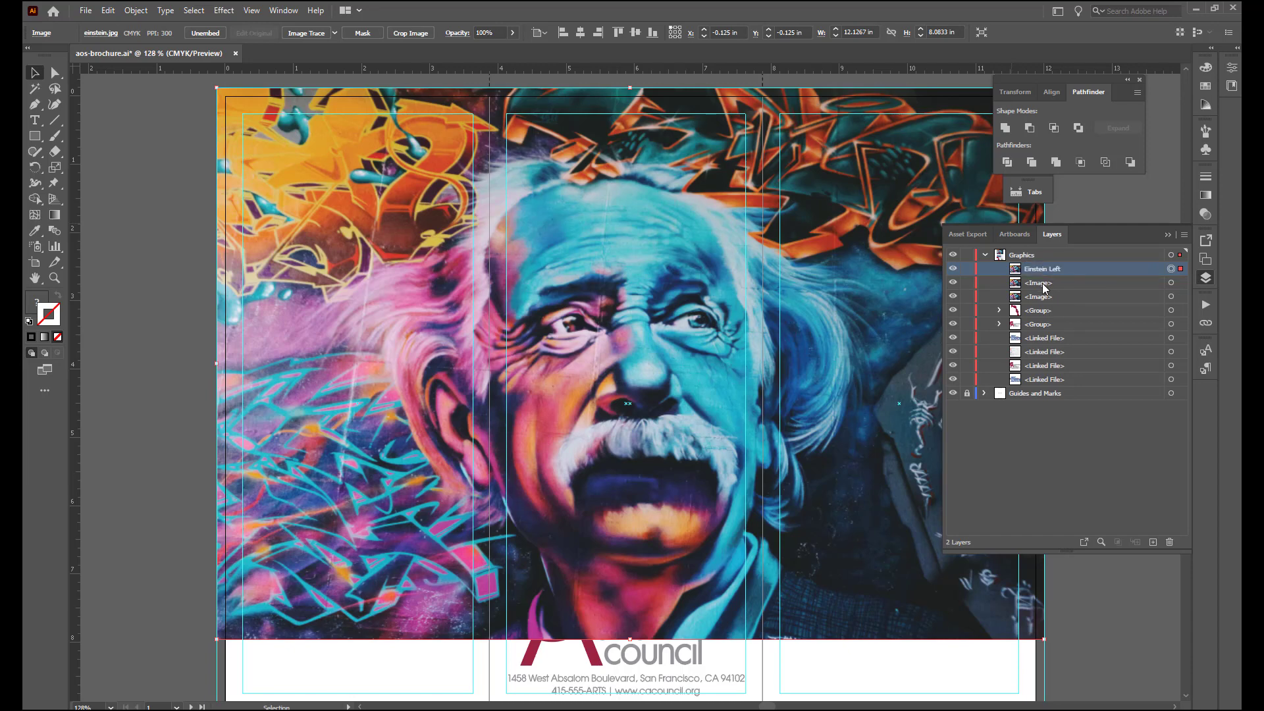
- Rename the second image as Einstein middle and the third as Einstein right
double_click(1039, 283)
type("Ein")
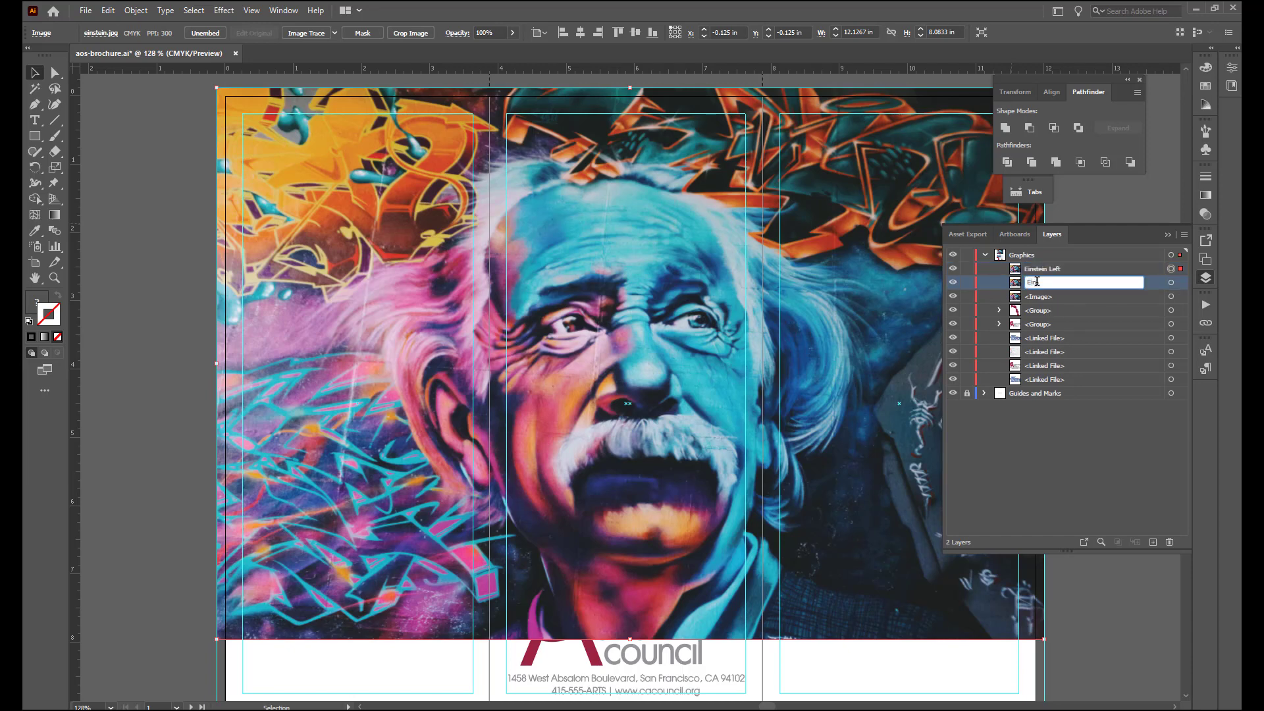
type("stein middle")
double_click(1046, 295)
type("E")
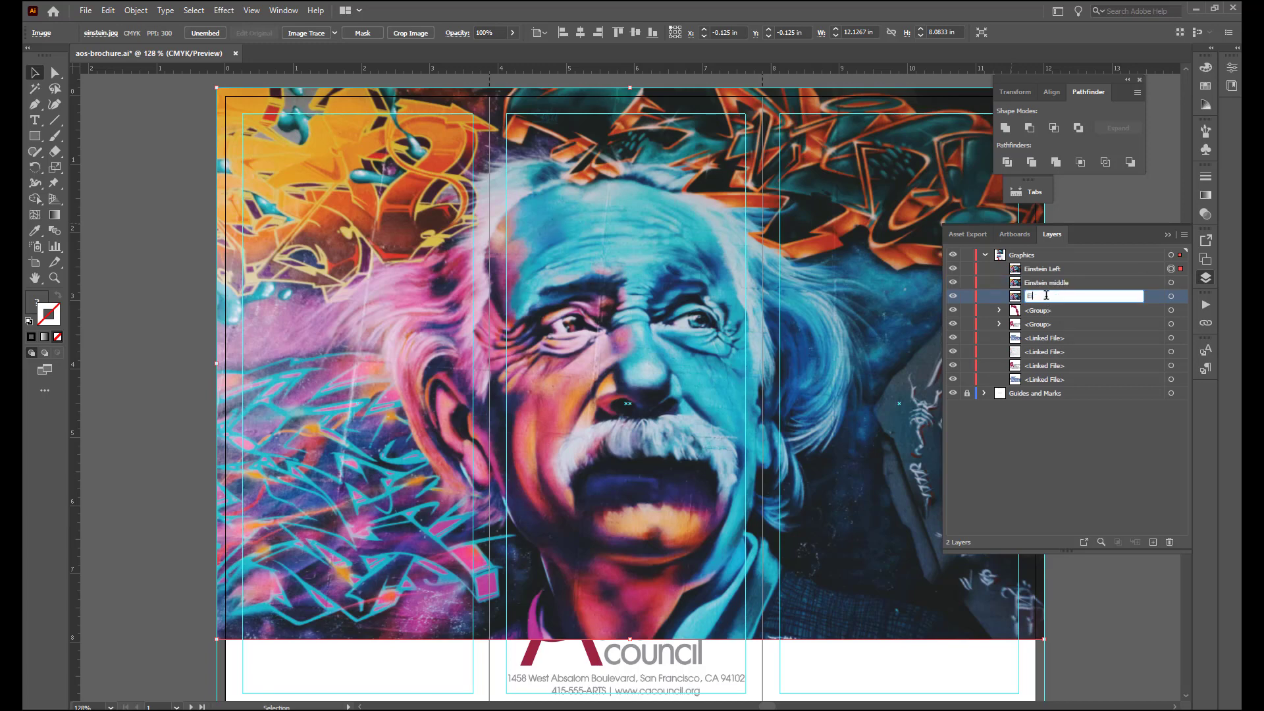
type("instein right")
key("Return")
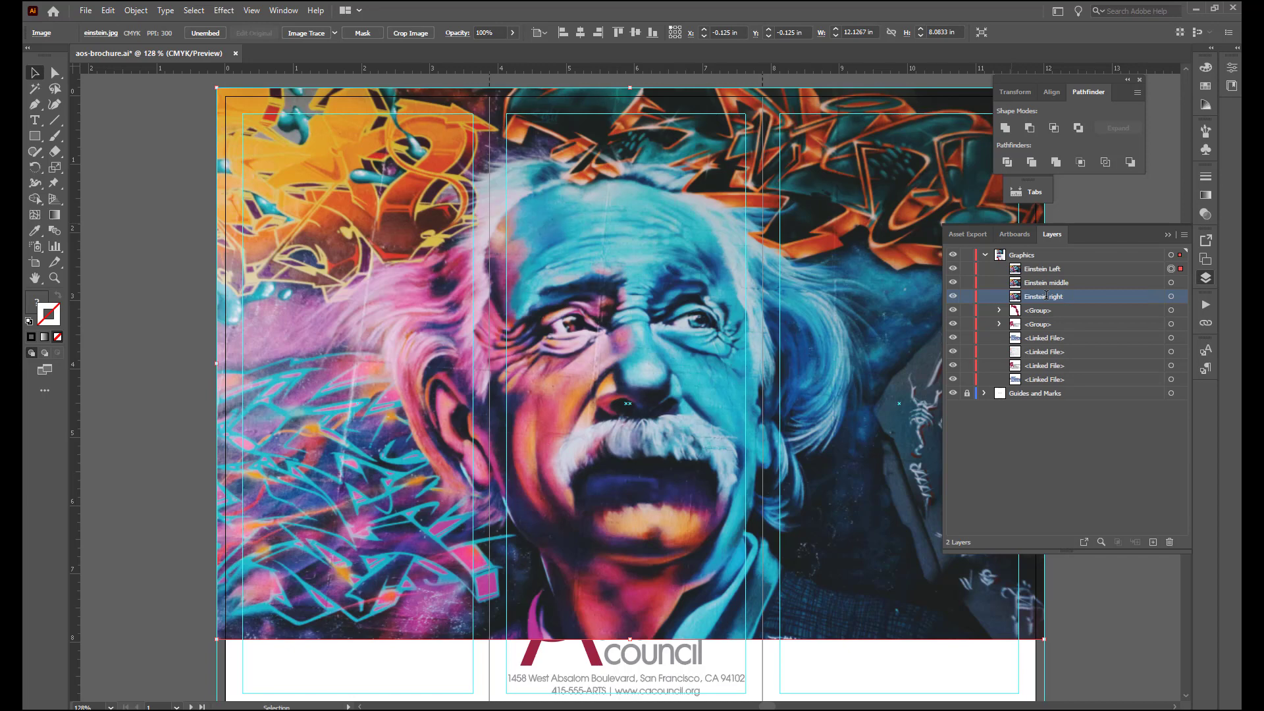
- Hide Einstein middle and Einstein right, and move the Einstein Left image down to the page's lower bleed edge
left_click(953, 297)
left_click(1058, 270)
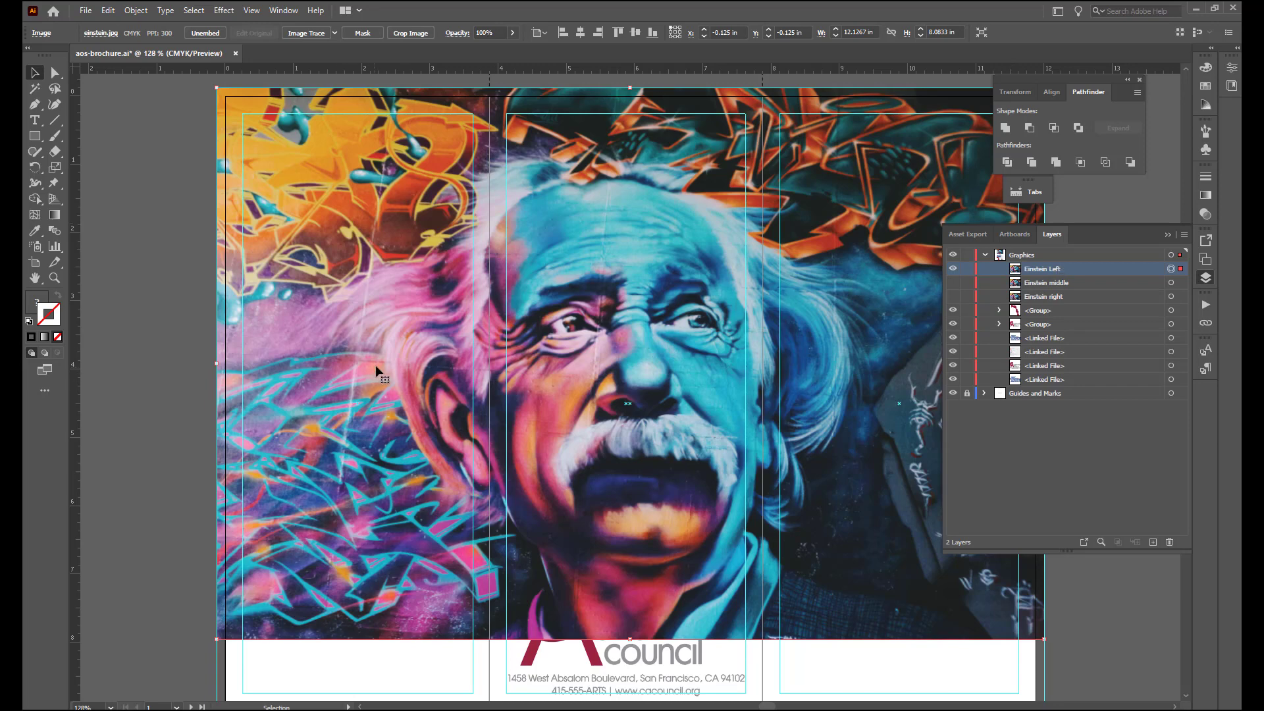
scroll(375, 372, "down", 1)
scroll(377, 381, "down", 2)
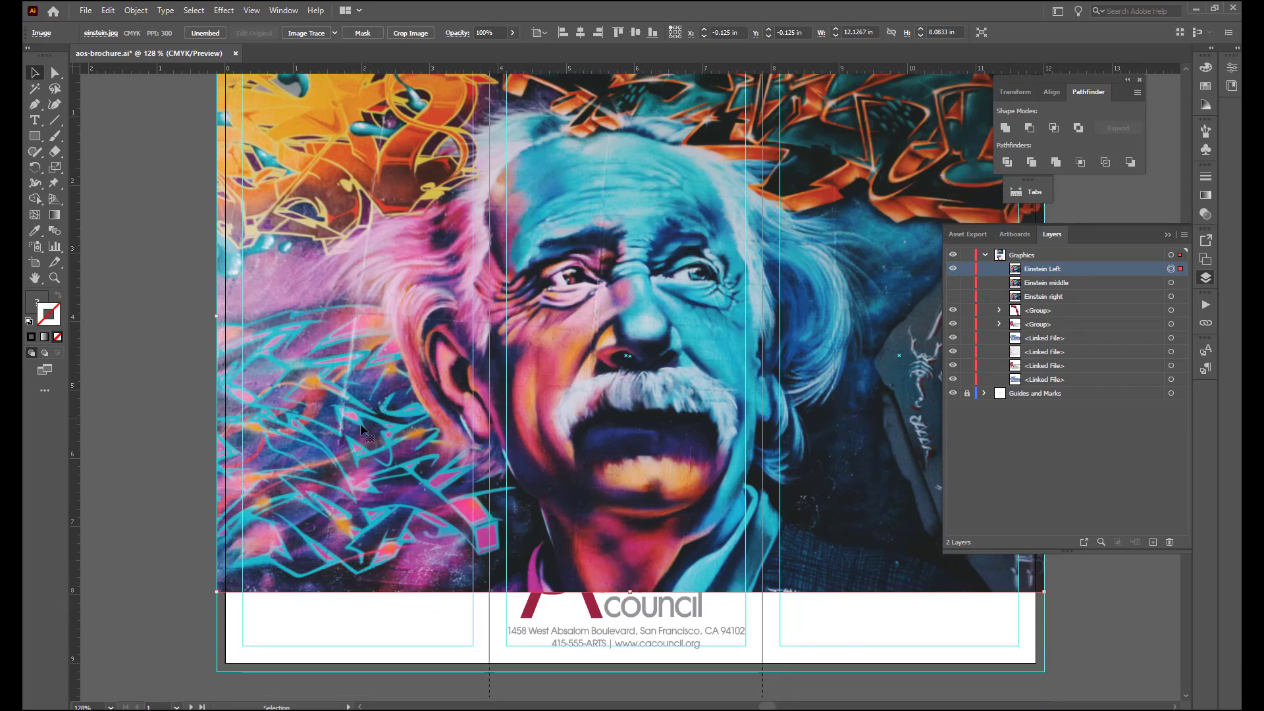
left_click_drag(361, 425, 359, 503)
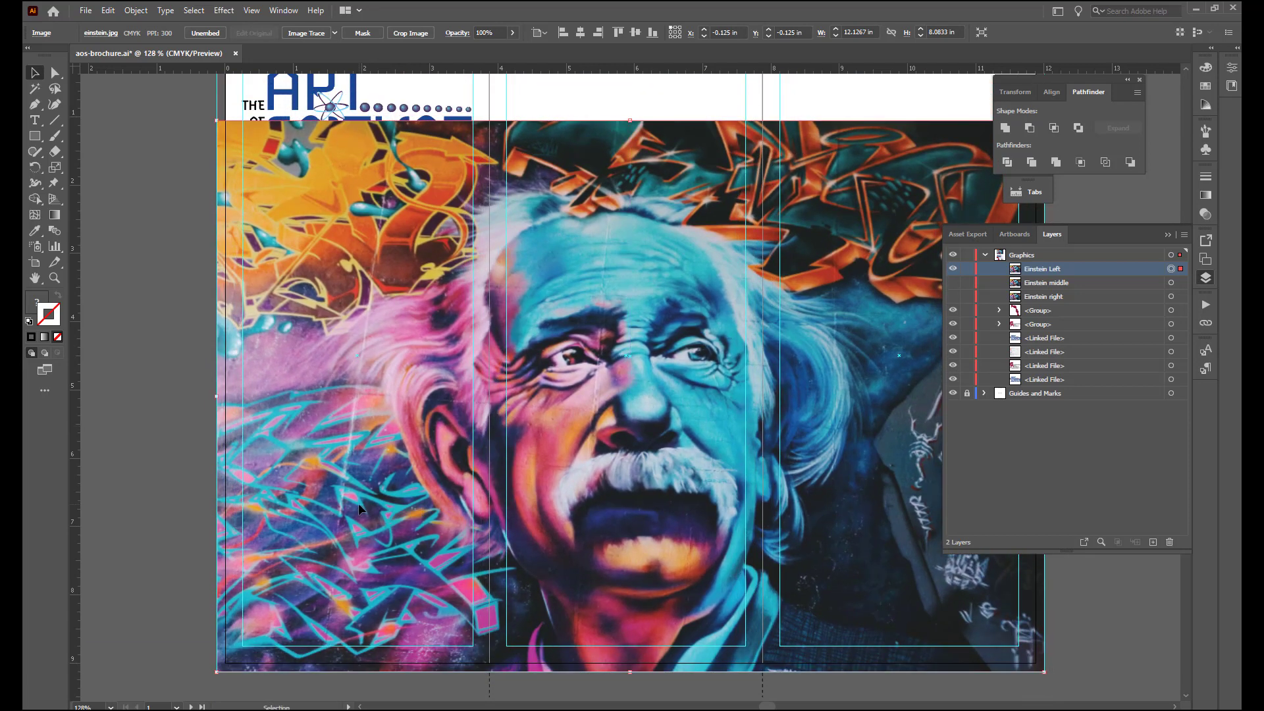
- Start cropping the Einstein Left image and bring the crop area's right edge to the first fold, 4 in wide
left_click(410, 34)
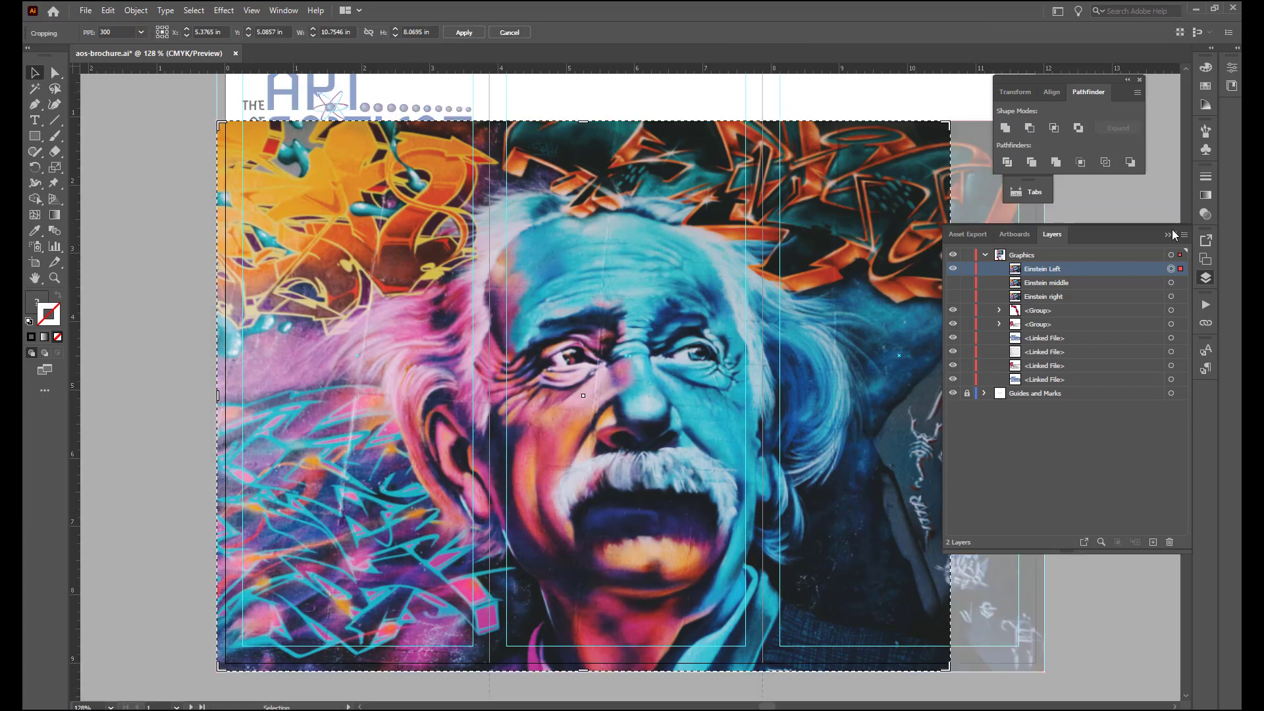
left_click_drag(943, 332, 1024, 352)
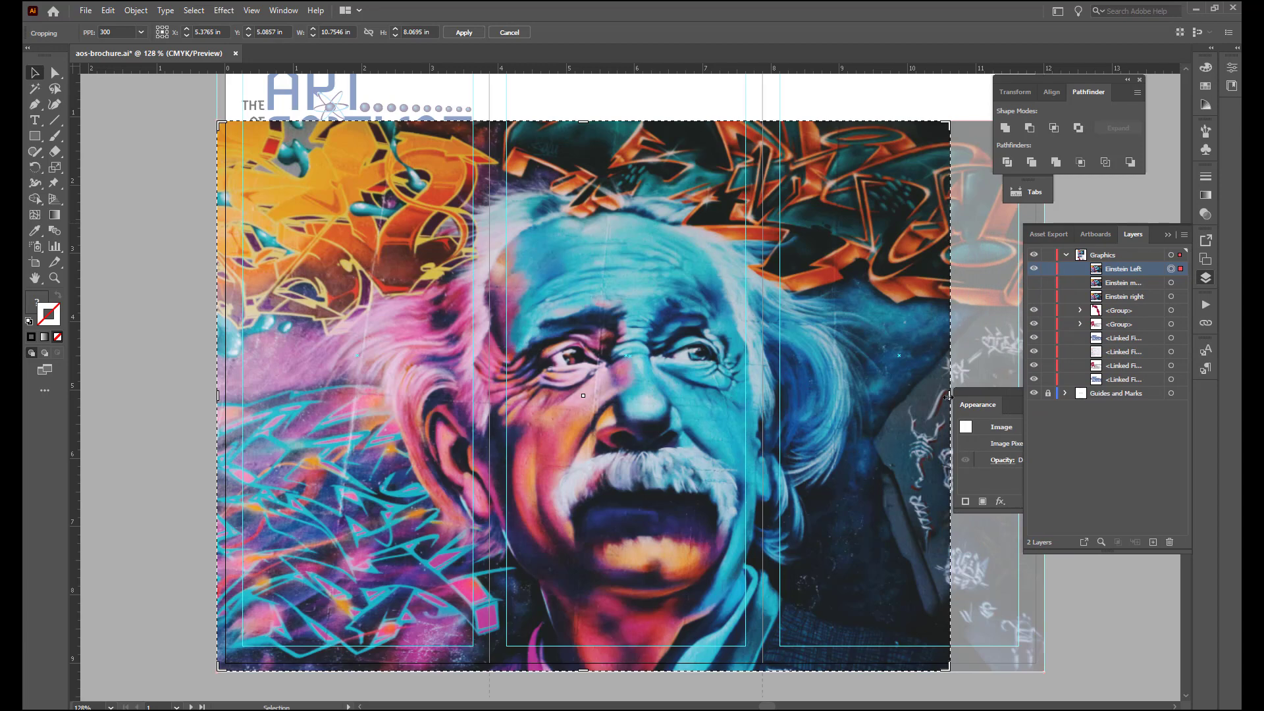
left_click_drag(948, 397, 759, 423)
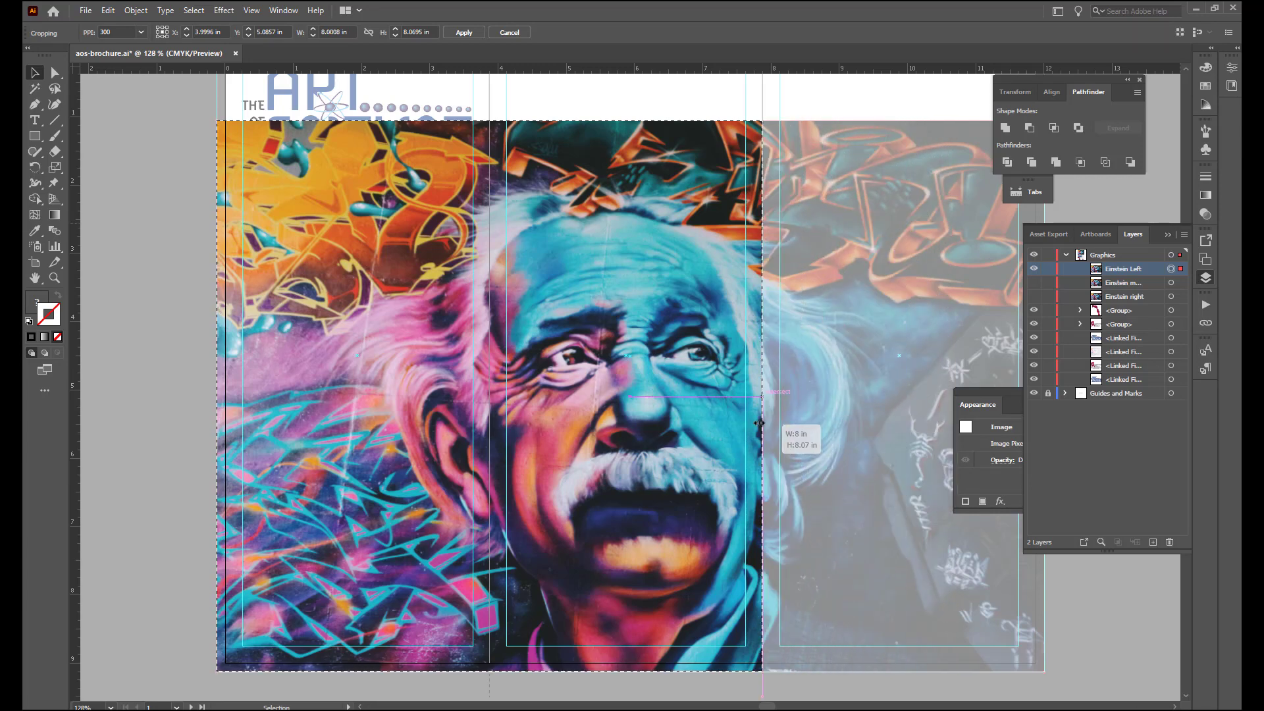
left_click_drag(759, 423, 734, 424)
left_click_drag(602, 448, 489, 465)
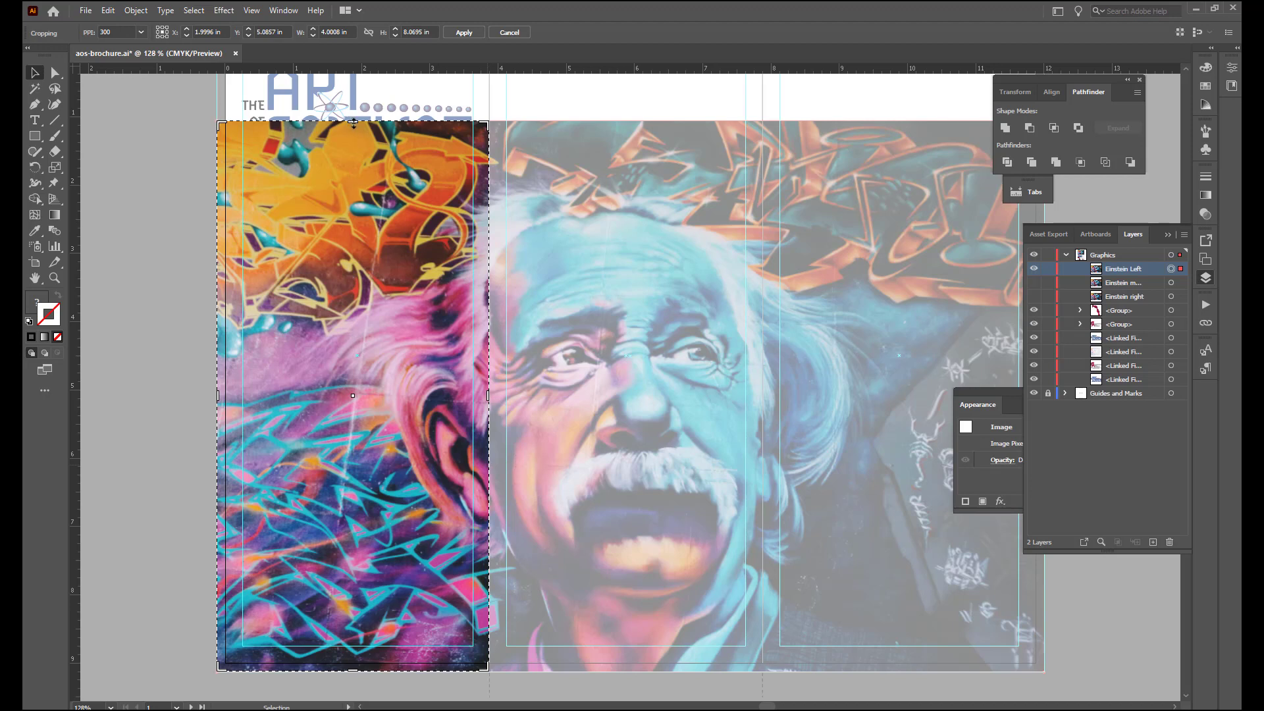
- Size the Einstein Left crop area to 4 in wide and 3.1 in high from its lower-left corner, and apply the crop
left_click_drag(353, 122, 351, 463)
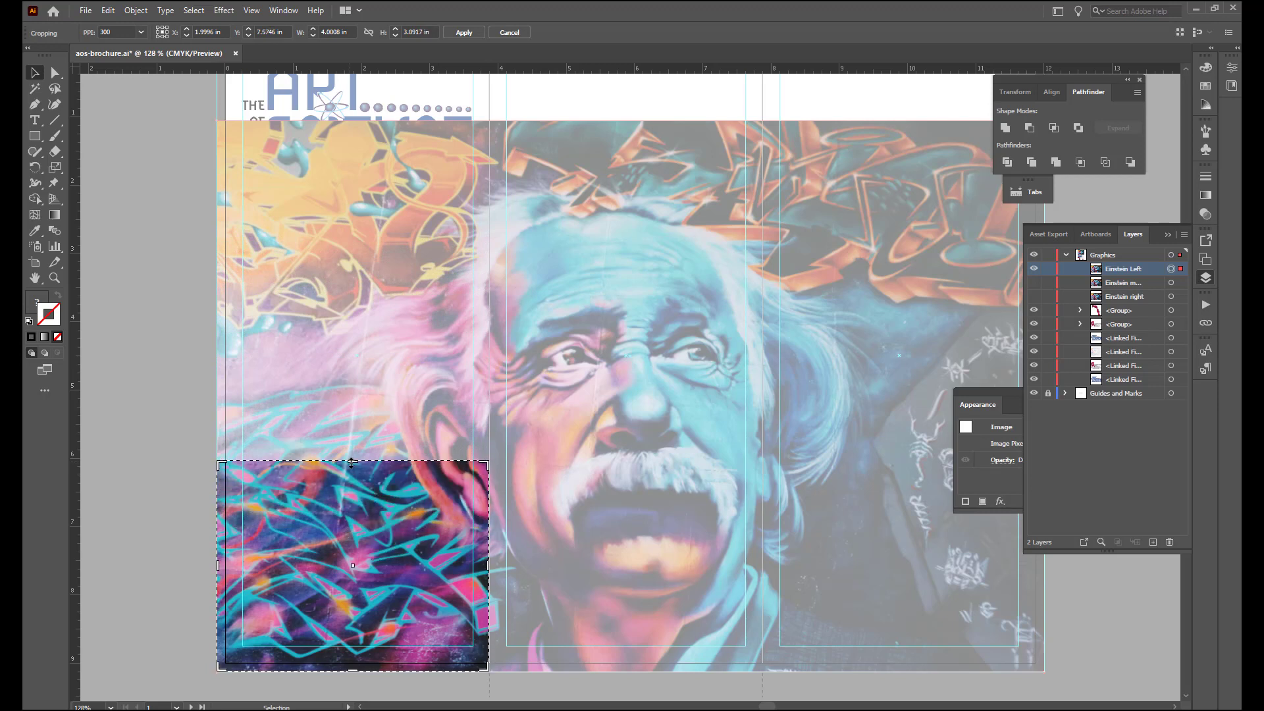
left_click(426, 32)
left_click(157, 37)
left_click(434, 30)
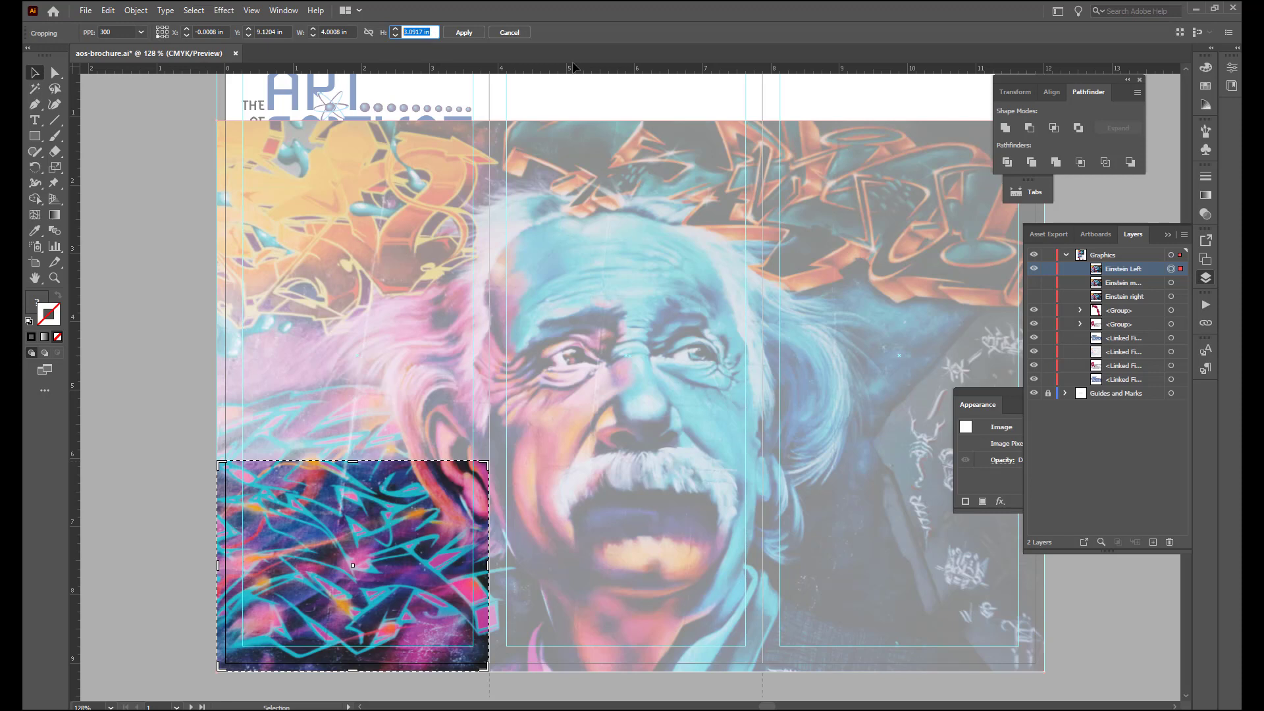
type("3.1")
key("Return")
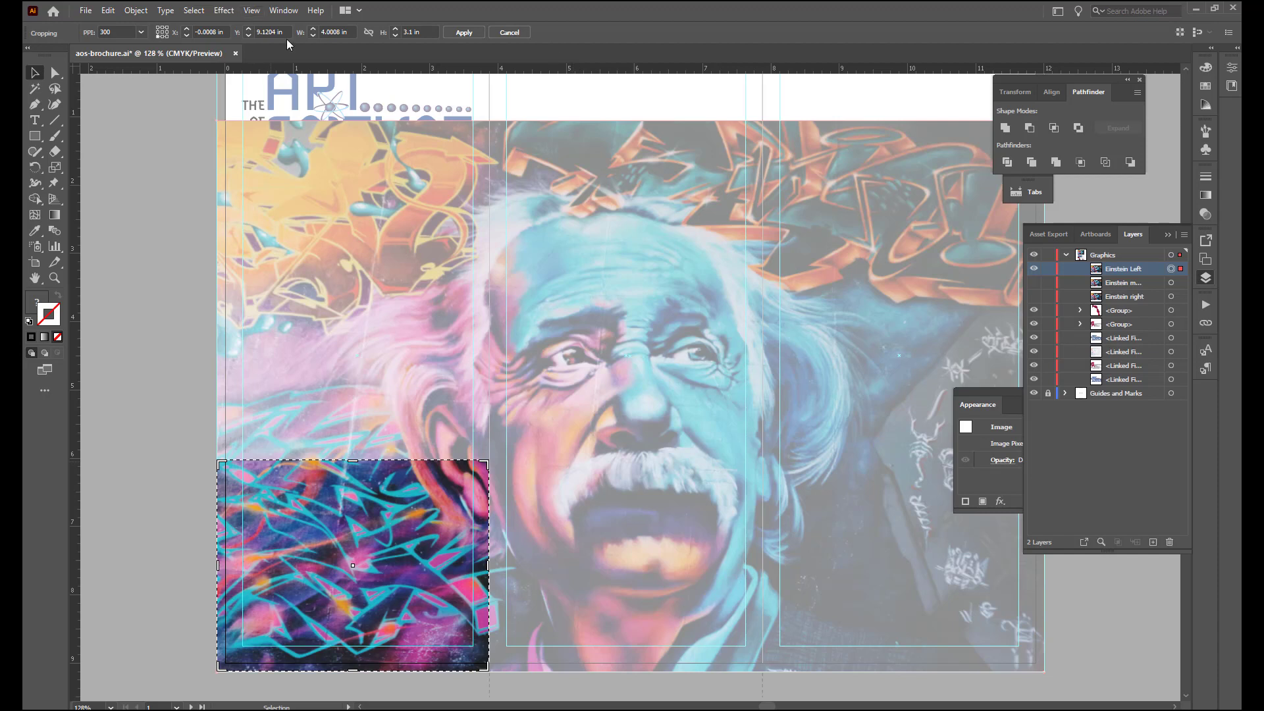
left_click(350, 32)
type("4")
key("Return")
key("Return")
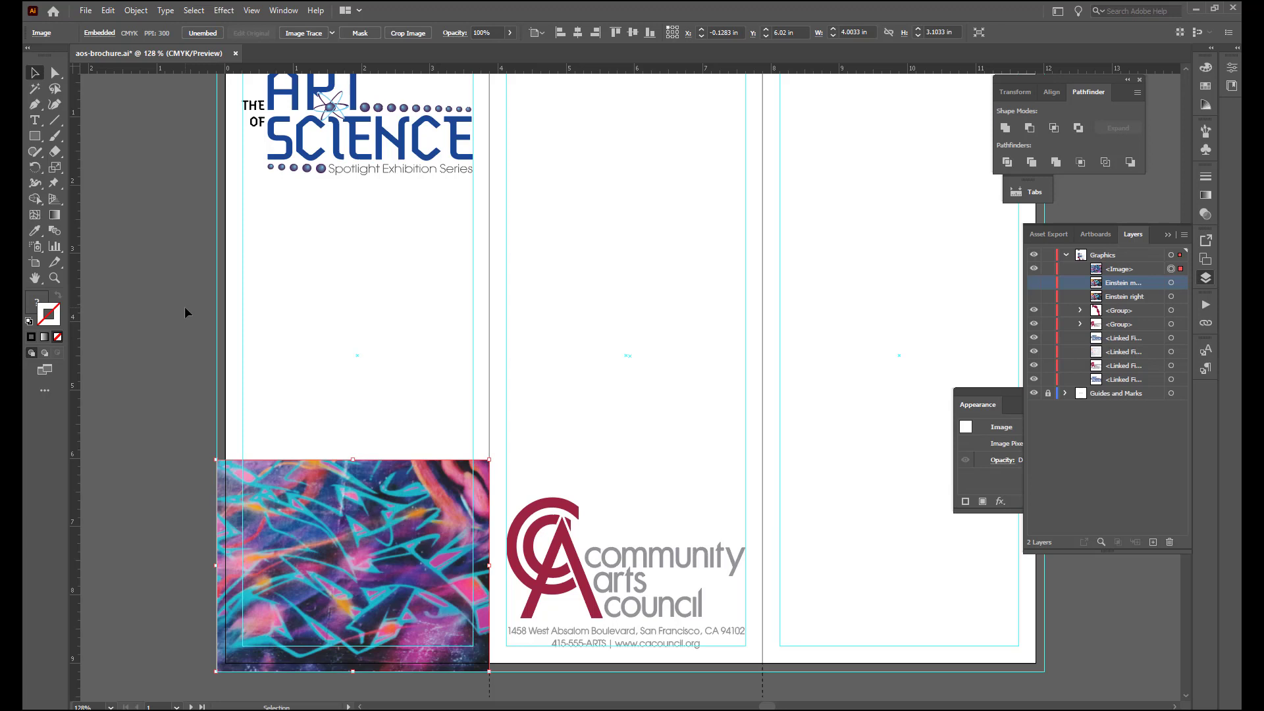
- Rename the cropped image in the Graphics layer as Einstein left and hide it
left_click(1120, 270)
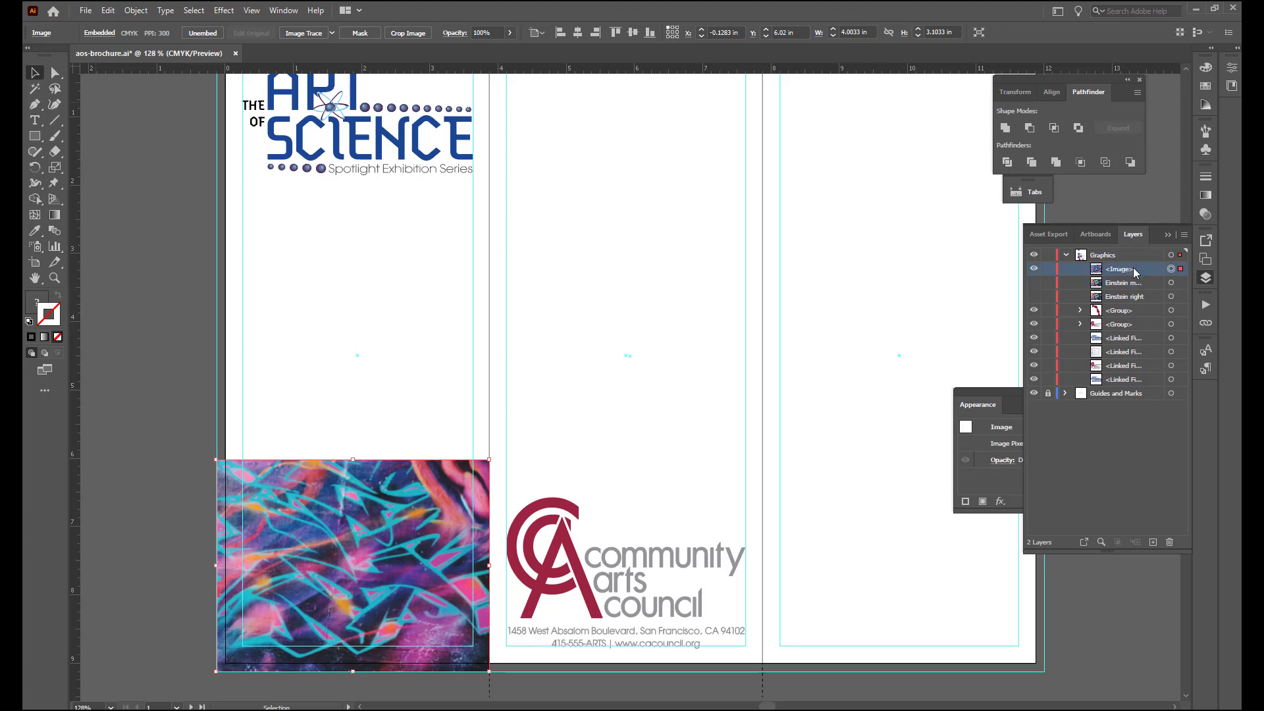
double_click(1133, 267)
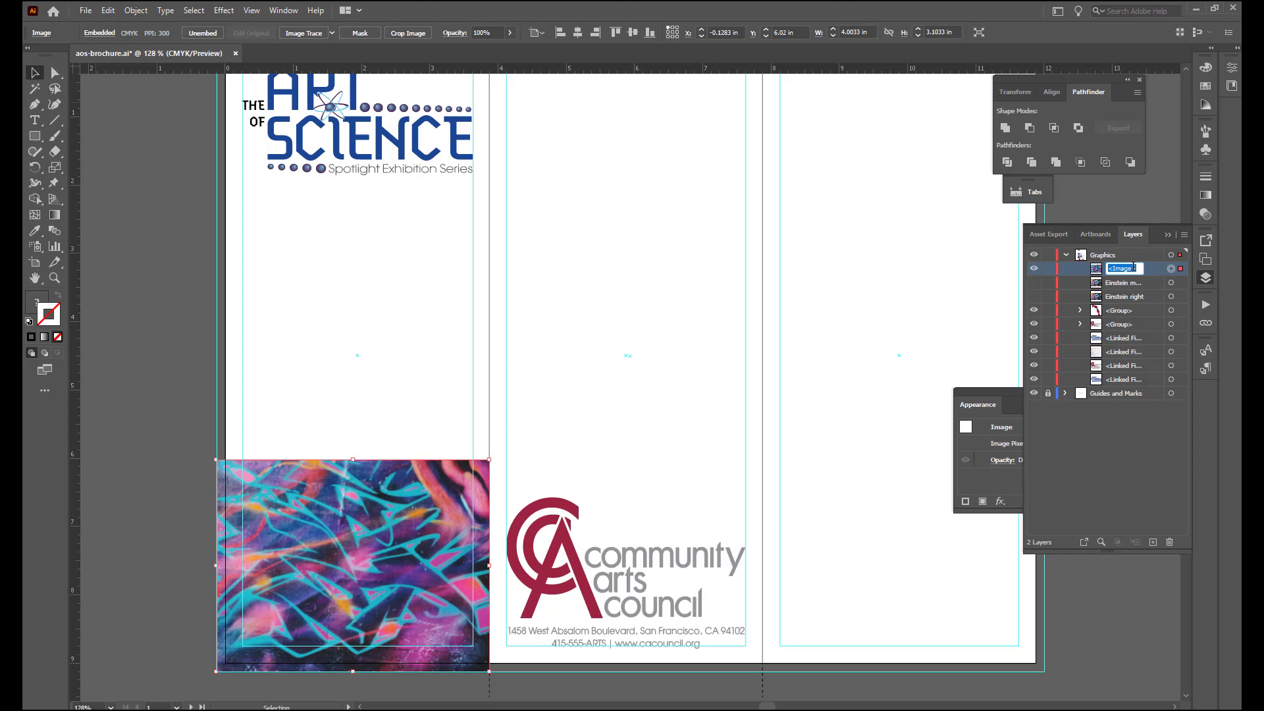
type("Einstein left")
key("Return")
left_click(1033, 269)
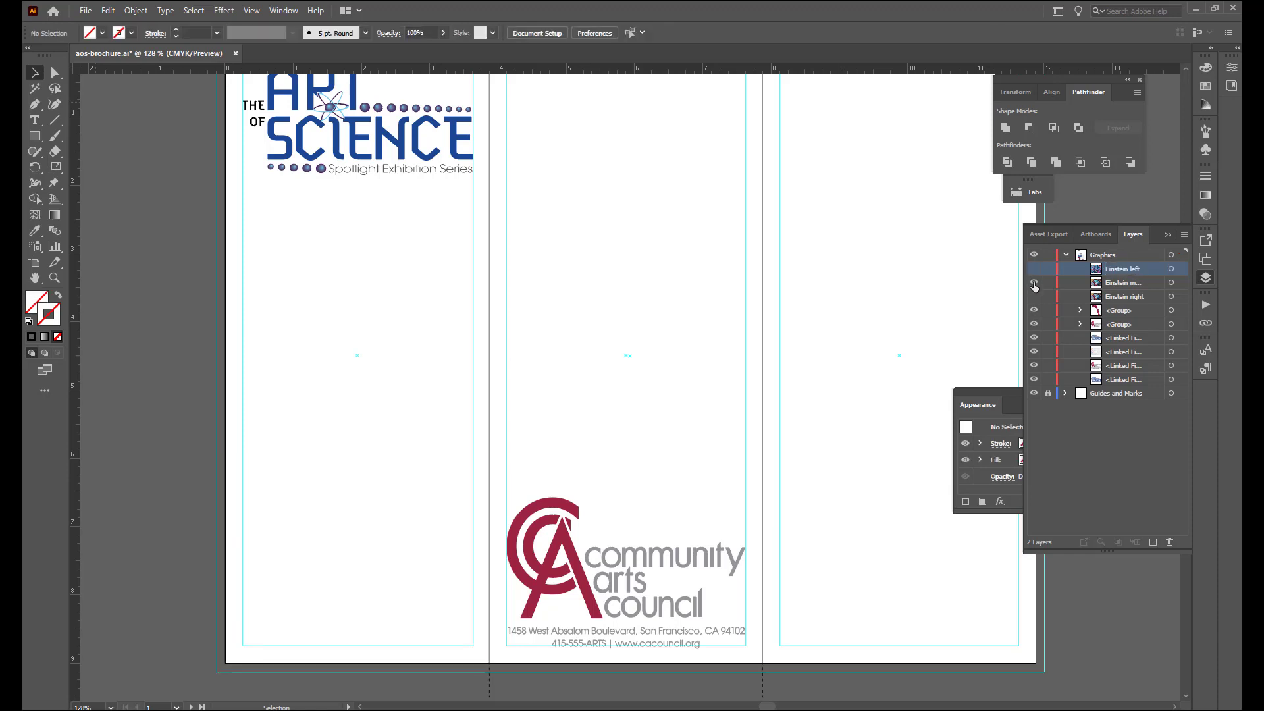
- Show Einstein middle and crop it to the middle panel between the folds, 4 in wide and about 6.5 in high from the top bleed edge
left_click(1033, 283)
left_click_drag(858, 325, 789, 394)
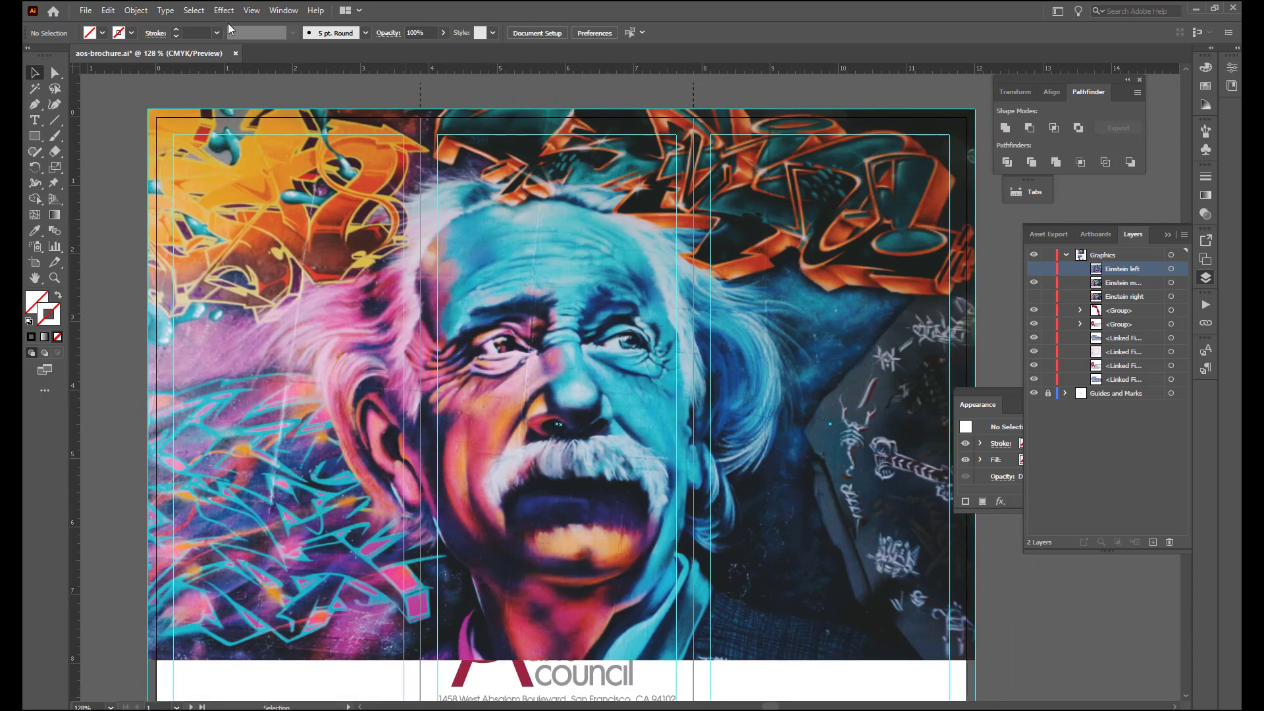
left_click(423, 113)
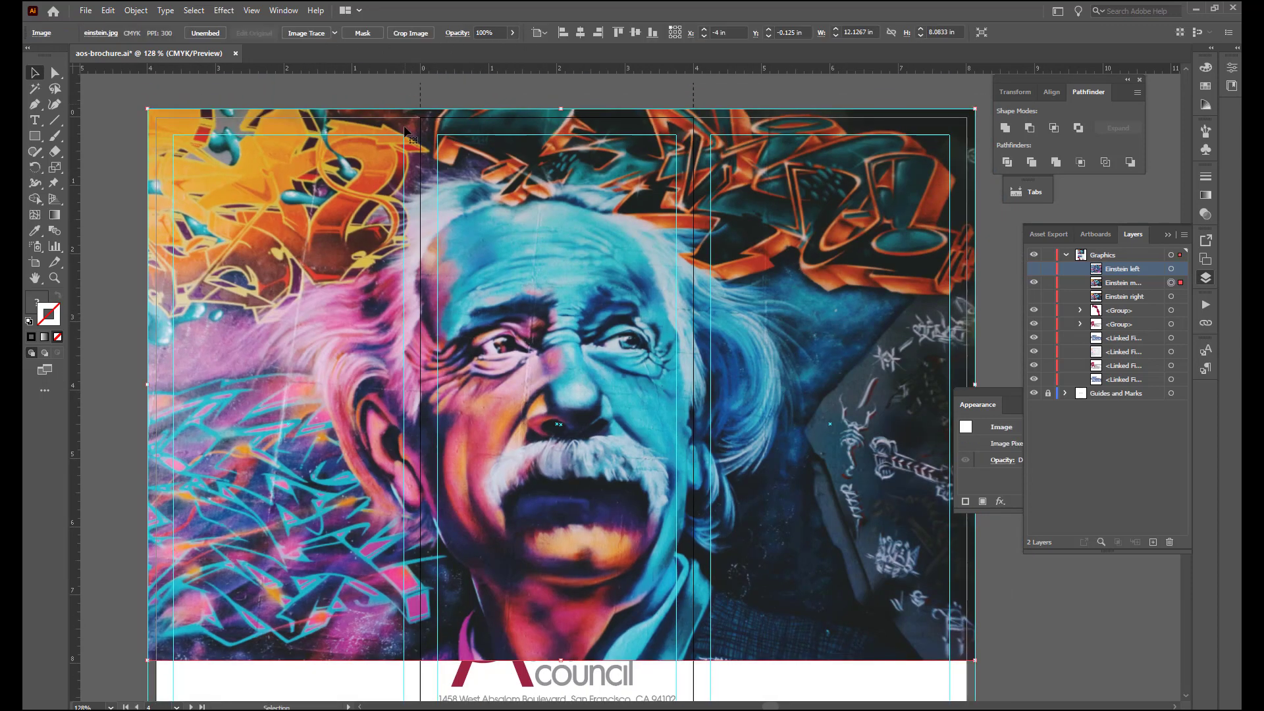
left_click(411, 32)
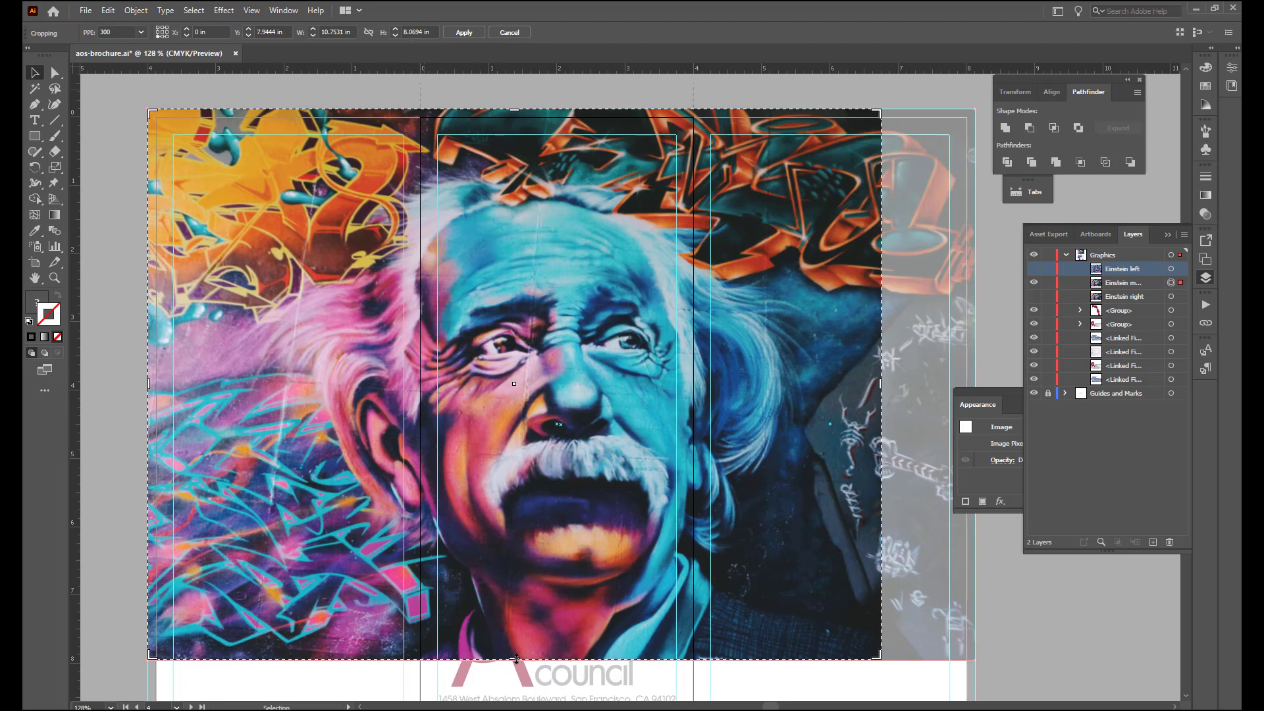
left_click_drag(515, 658, 535, 552)
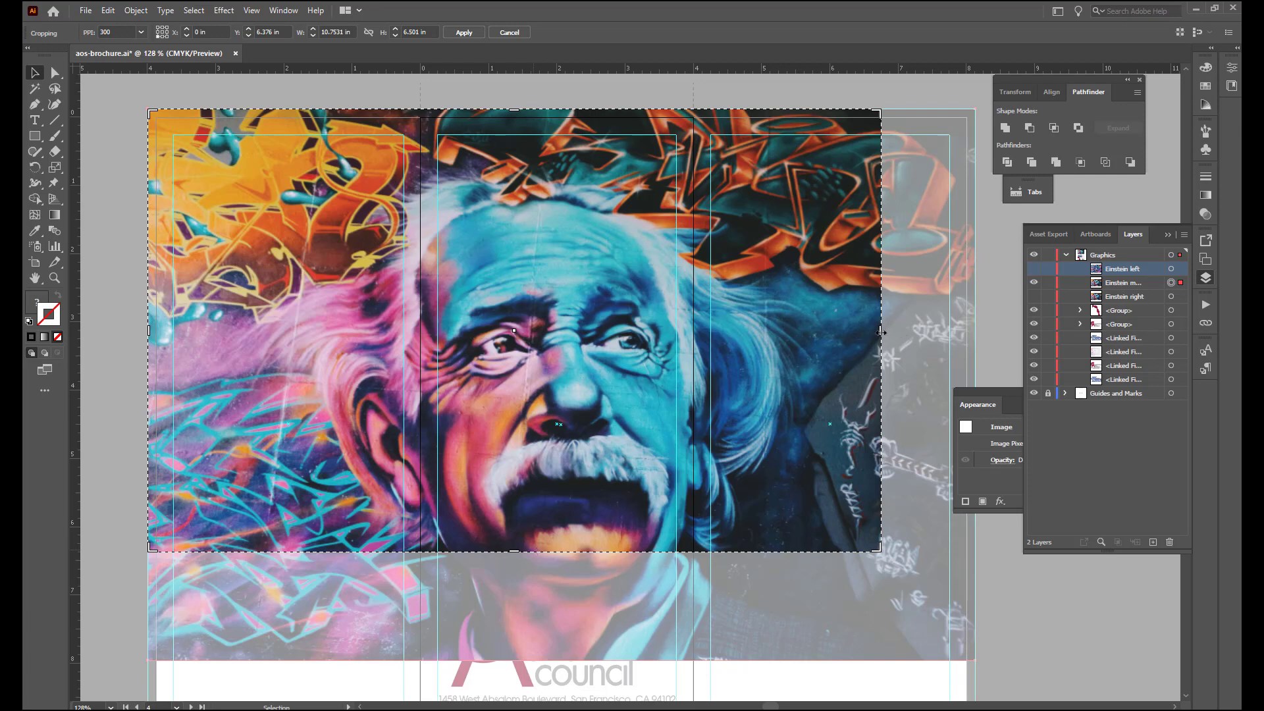
left_click_drag(883, 332, 693, 334)
left_click_drag(149, 334, 422, 373)
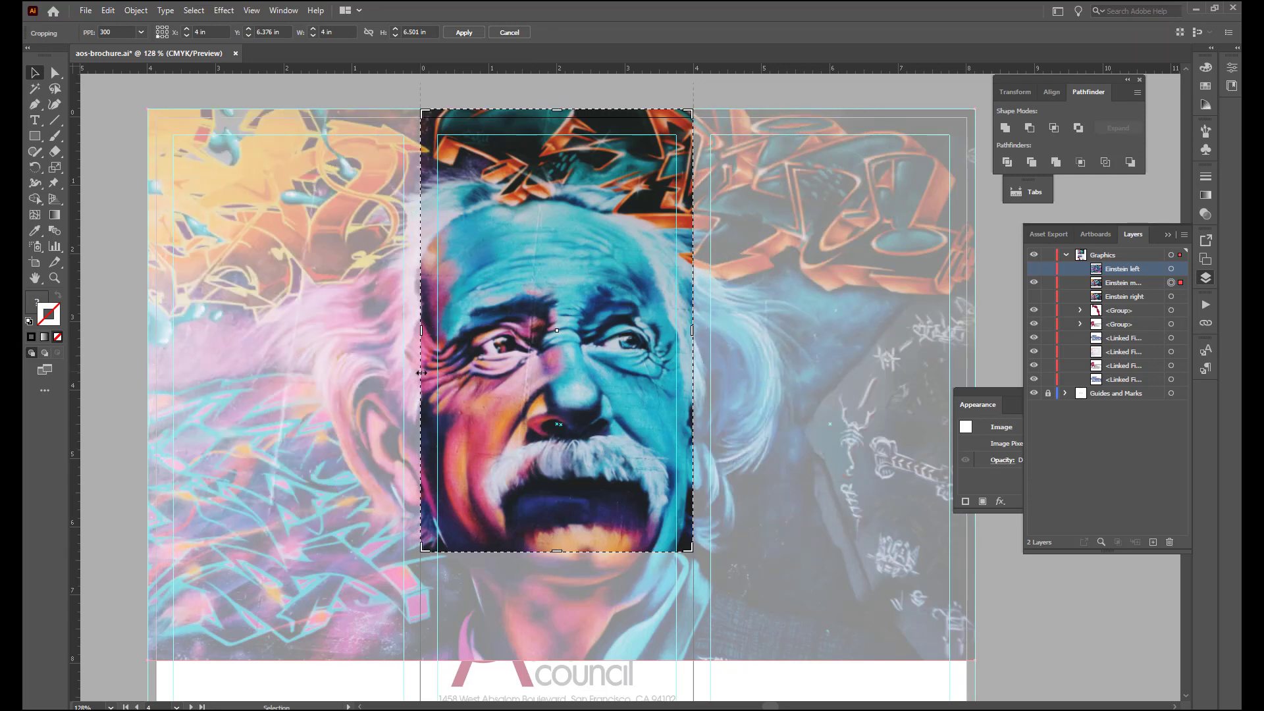
left_click(465, 33)
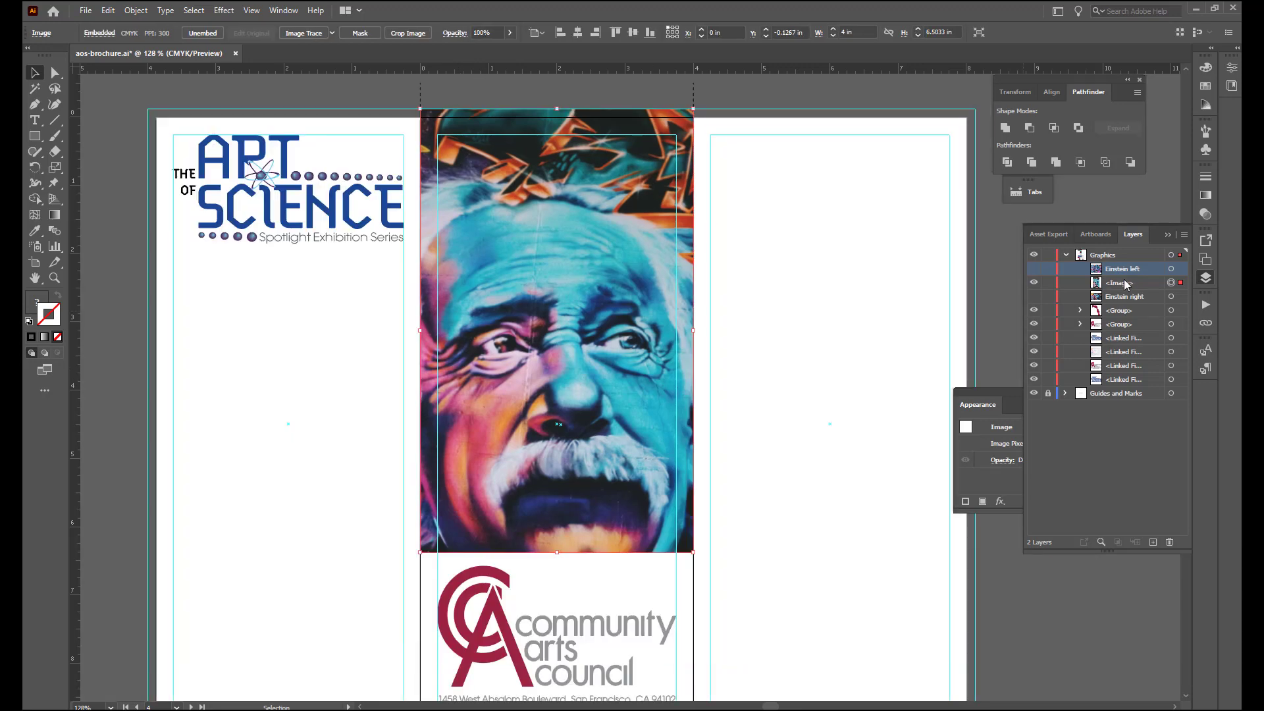
- Rename the cropped middle-panel image as Einstein middle and hide it
double_click(1126, 283)
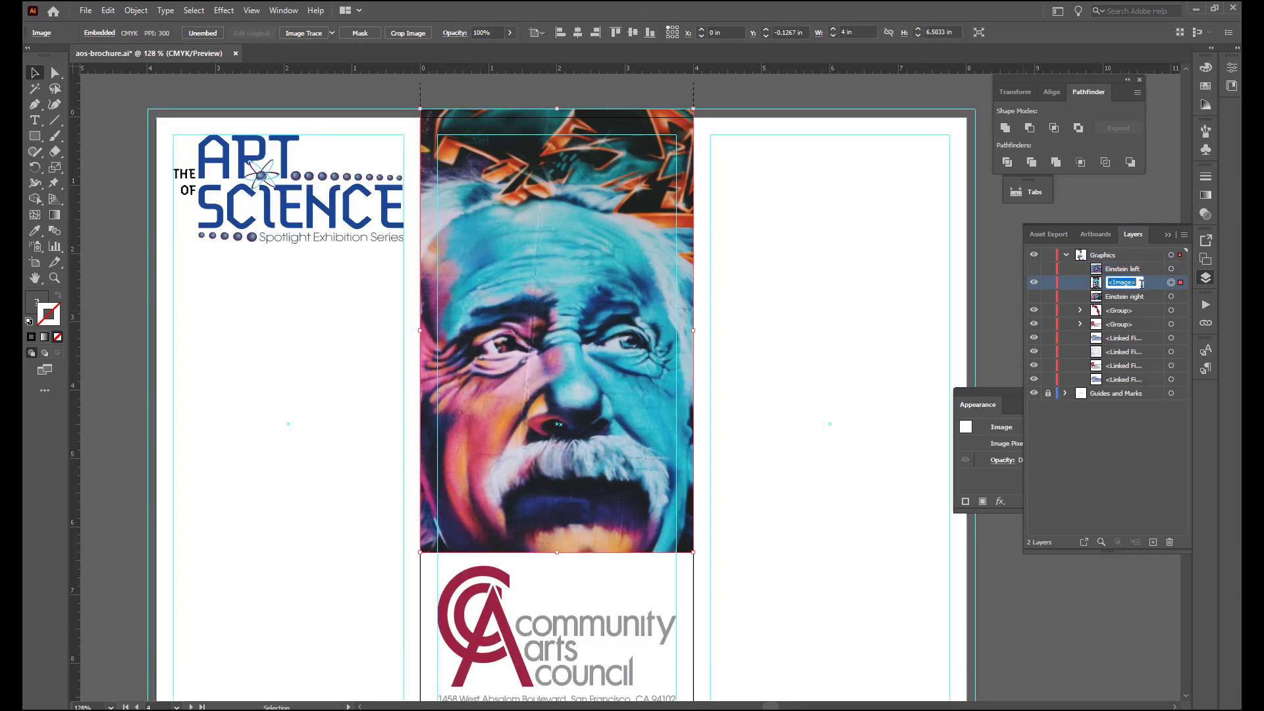
type("Einstein middle")
key("Return")
left_click(1034, 283)
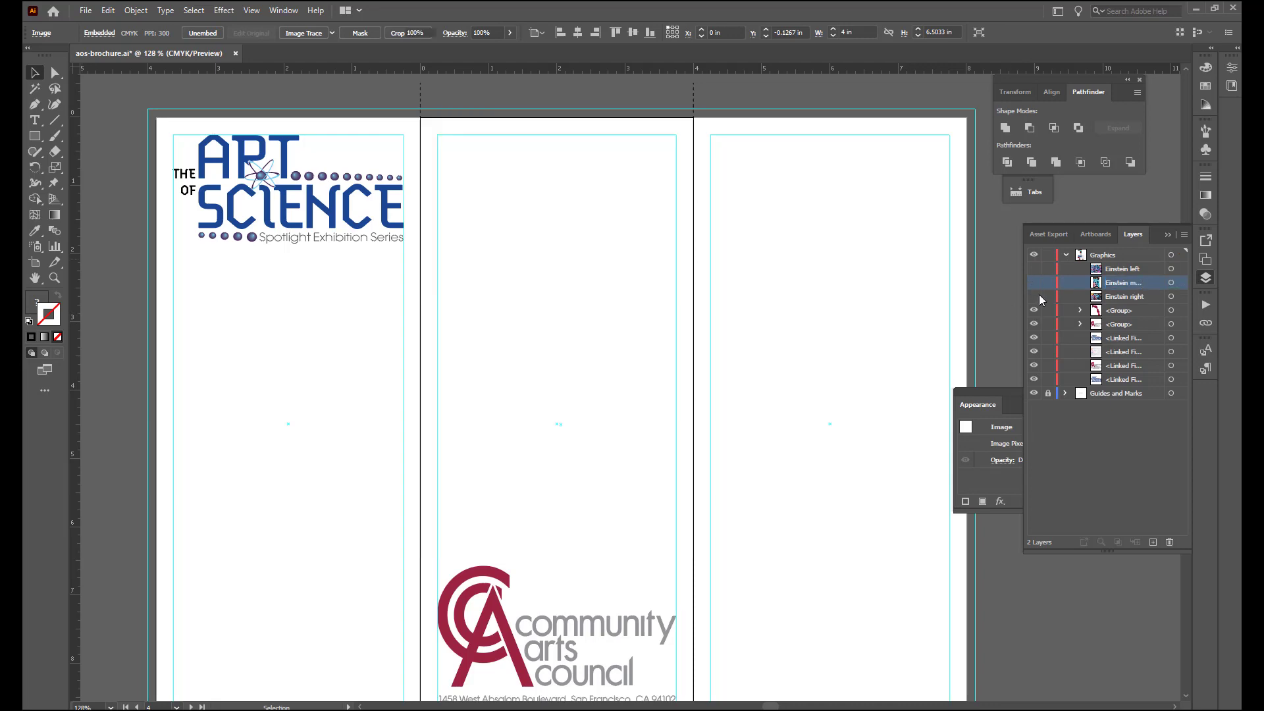
- Show the Einstein right image and move it straight down to the page's lower bleed edge
left_click(1035, 296)
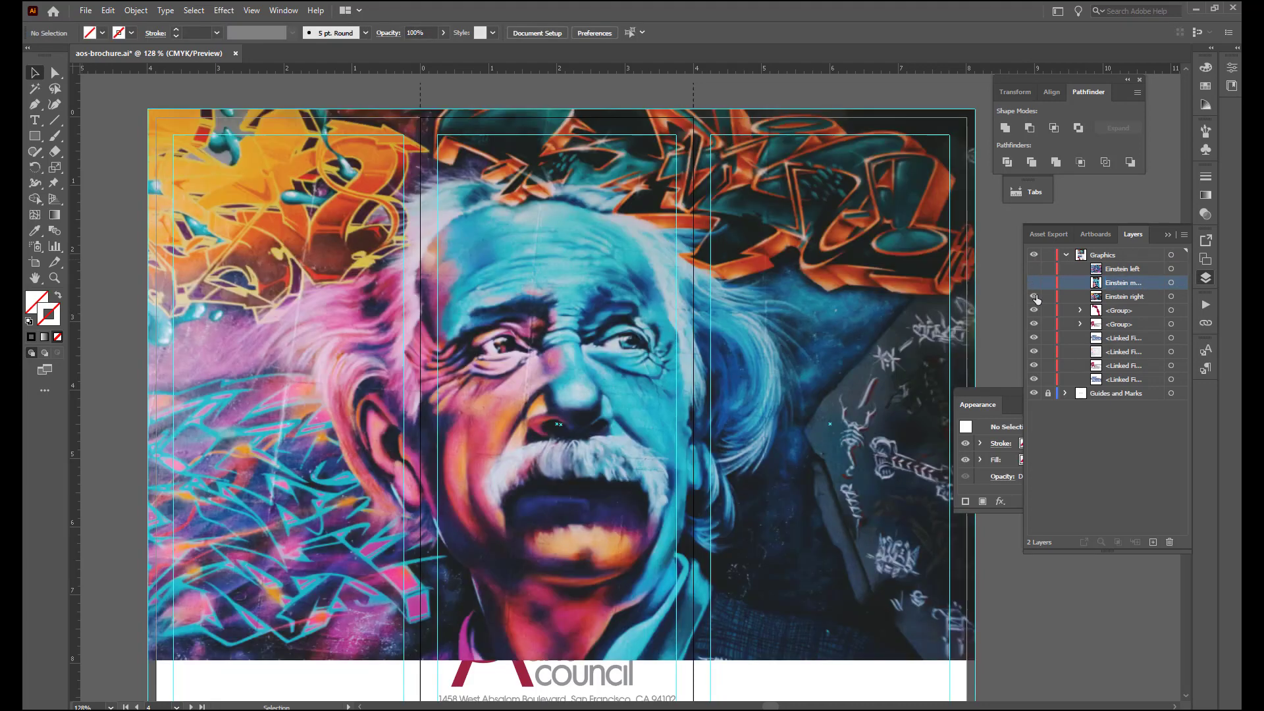
scroll(845, 470, "down", 1)
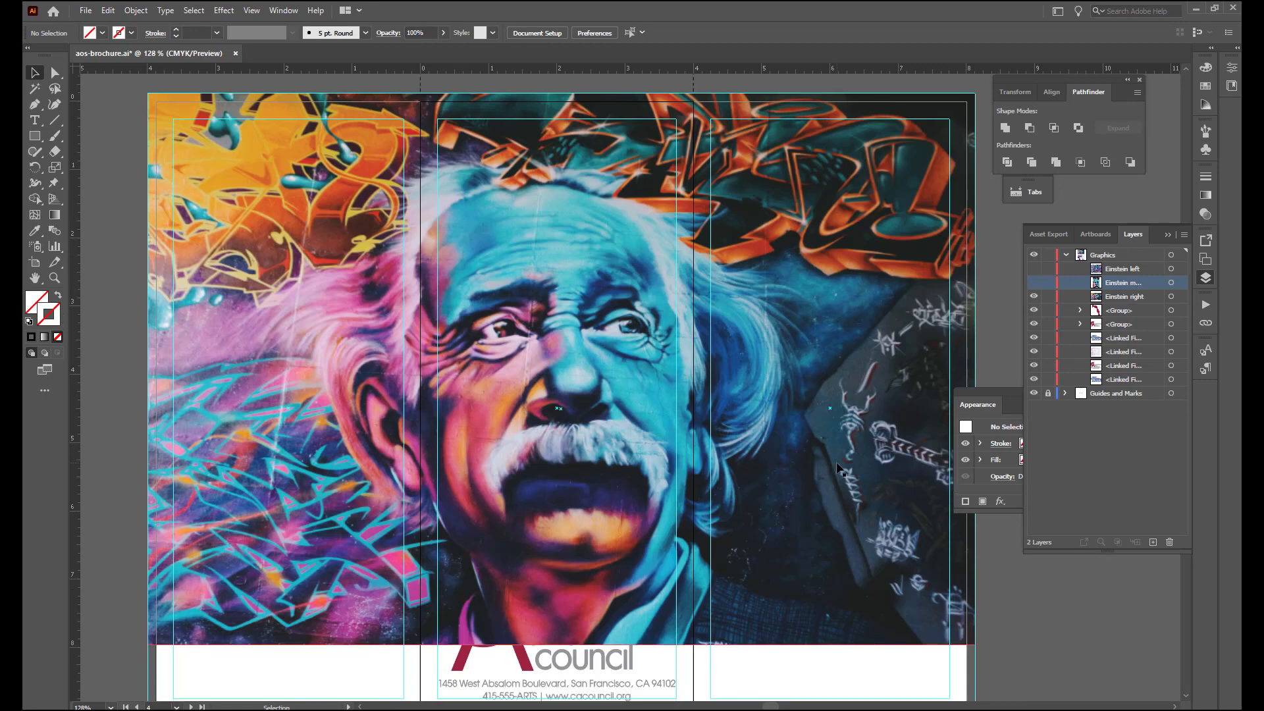
left_click(845, 511)
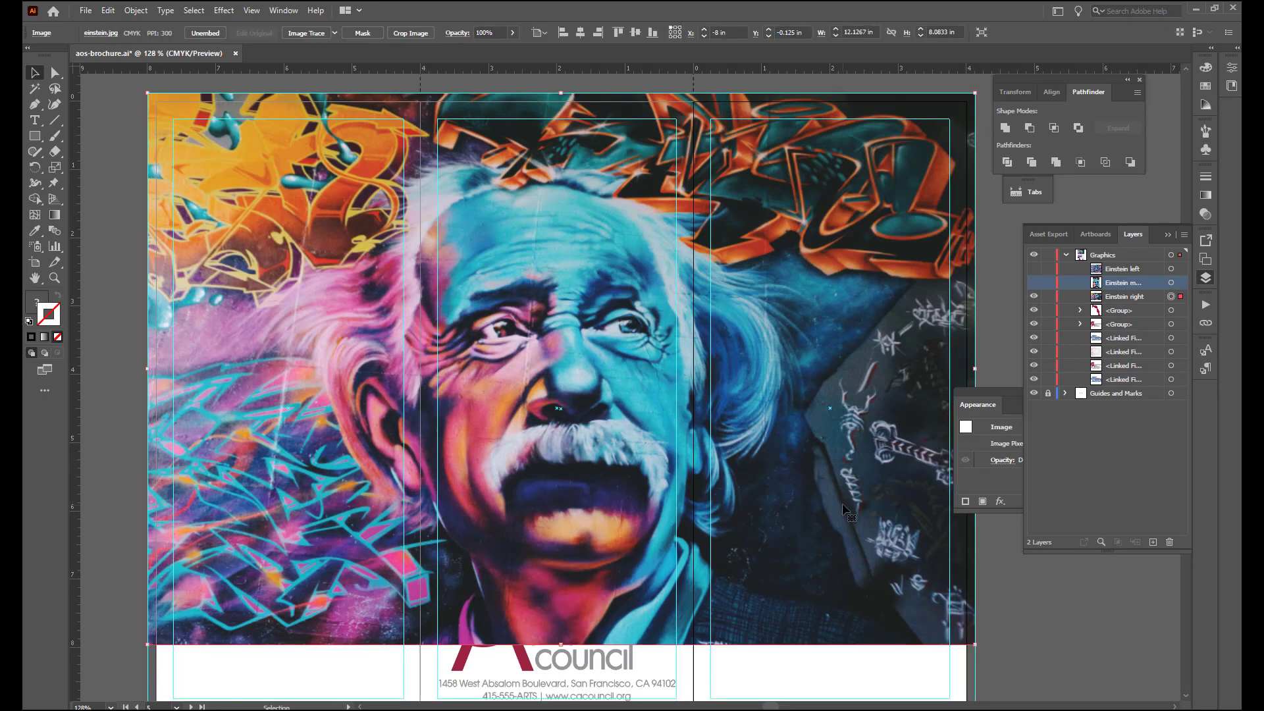
scroll(844, 505, "down", 4)
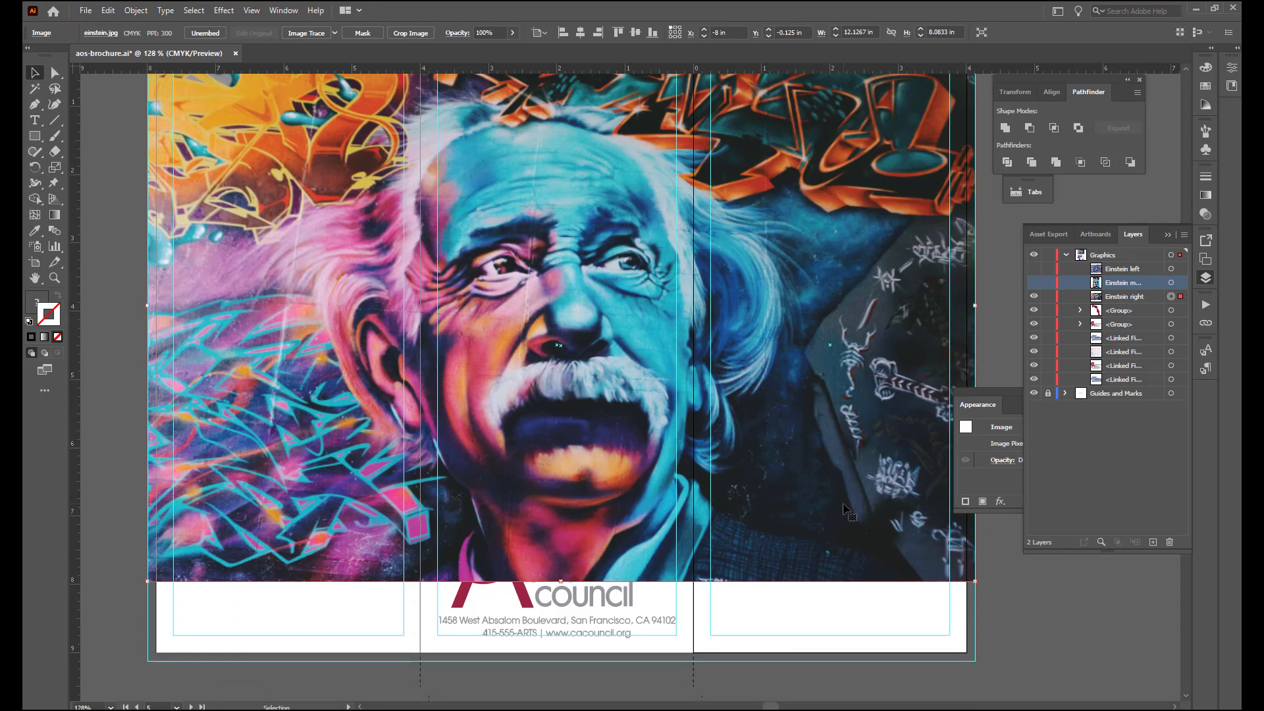
left_click_drag(844, 505, 842, 583)
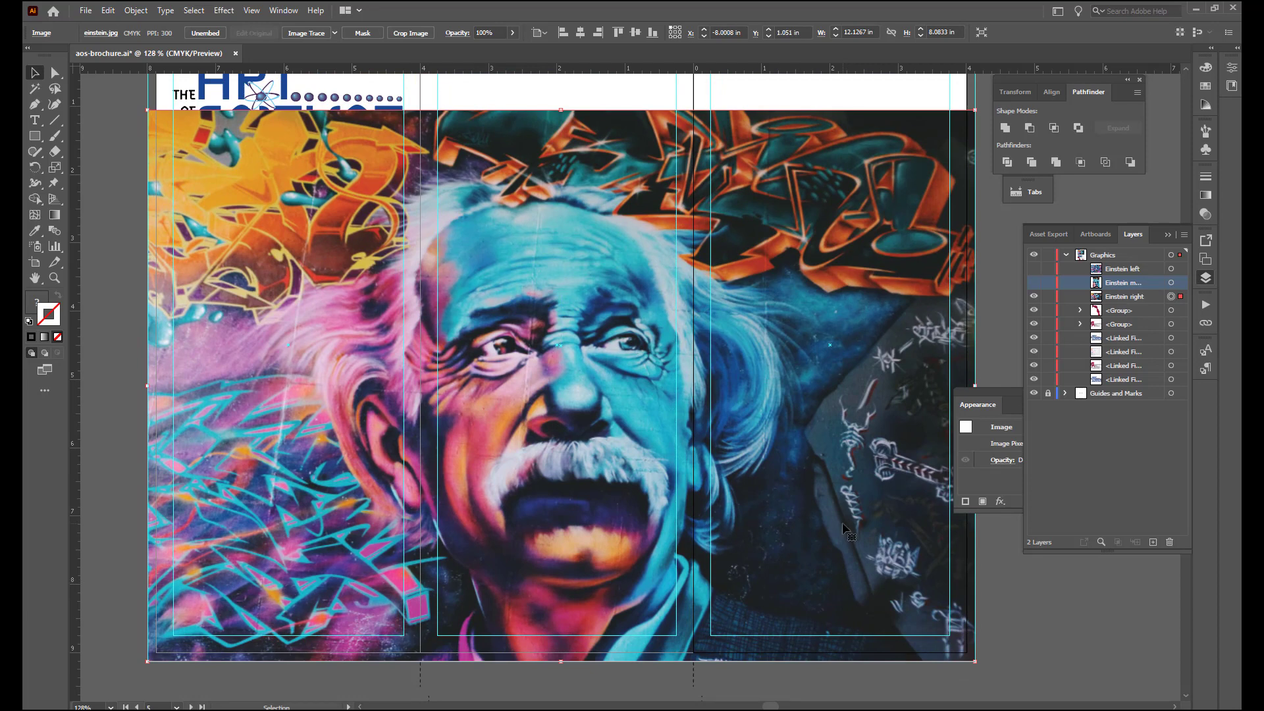
- Crop Einstein right to the area from the second fold to the right bleed edge, about 4.13 in wide and 7.15 in high
left_click(425, 38)
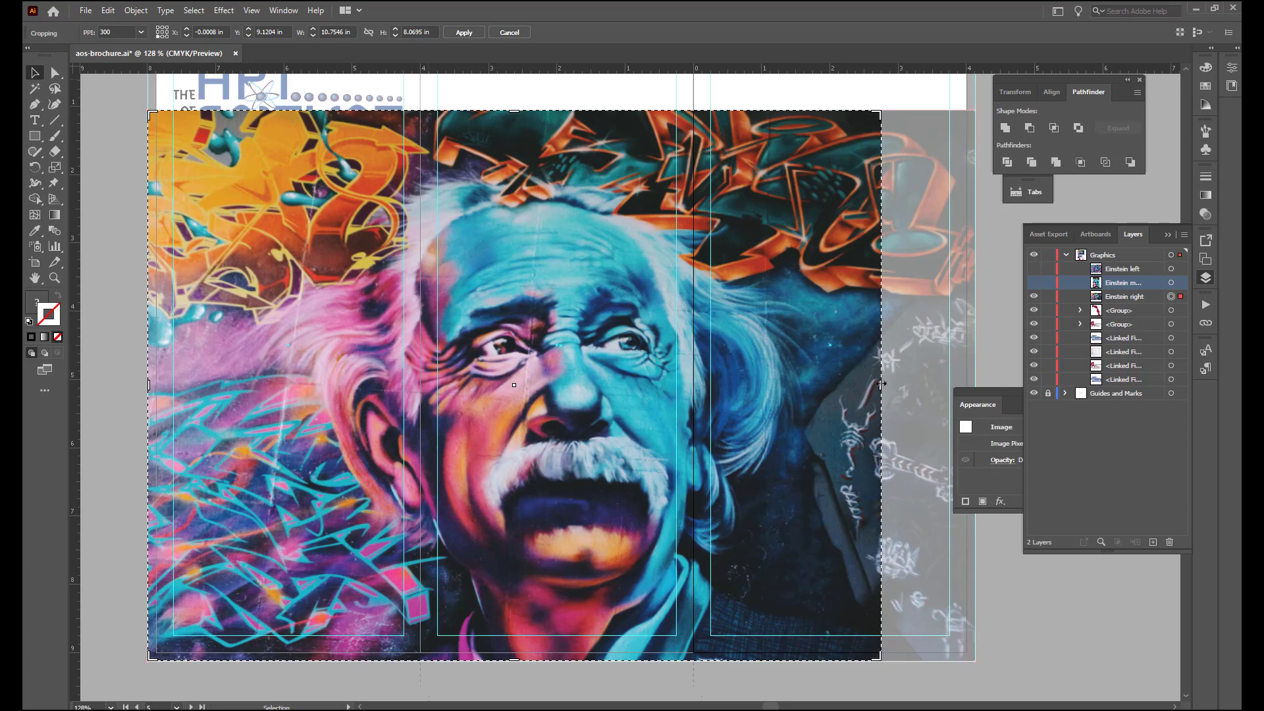
left_click_drag(881, 384, 975, 383)
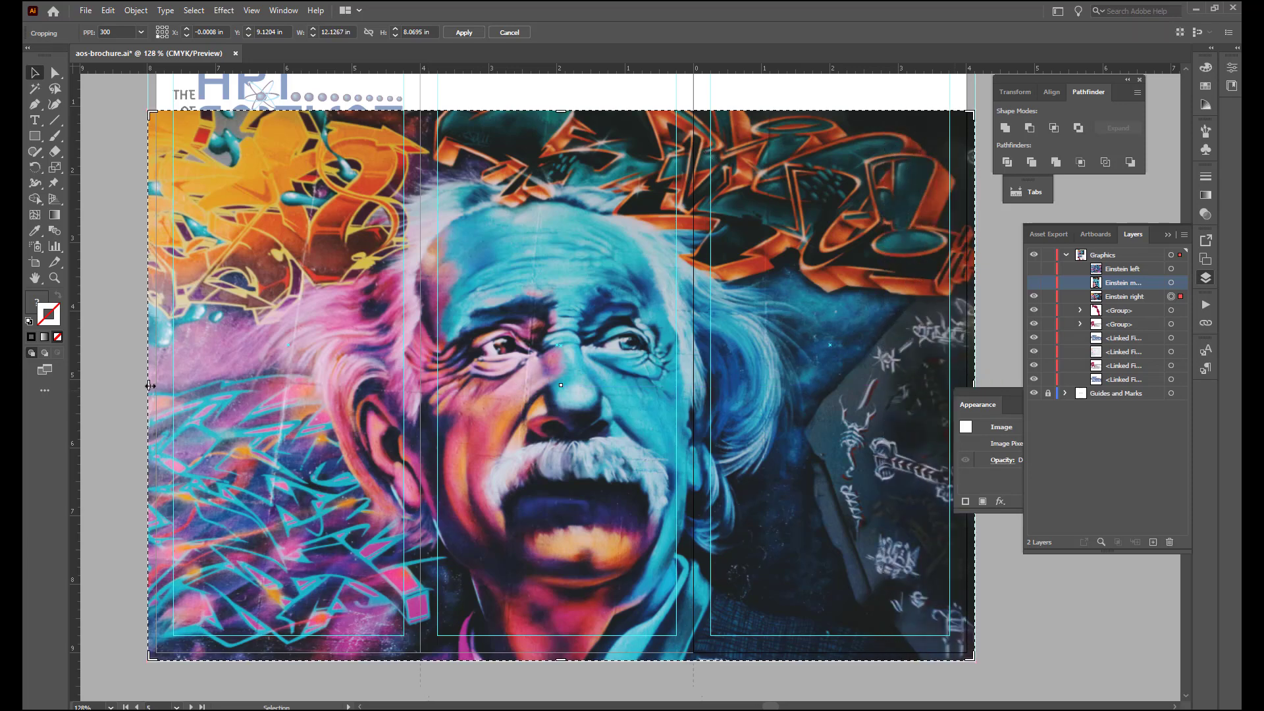
left_click_drag(150, 385, 695, 459)
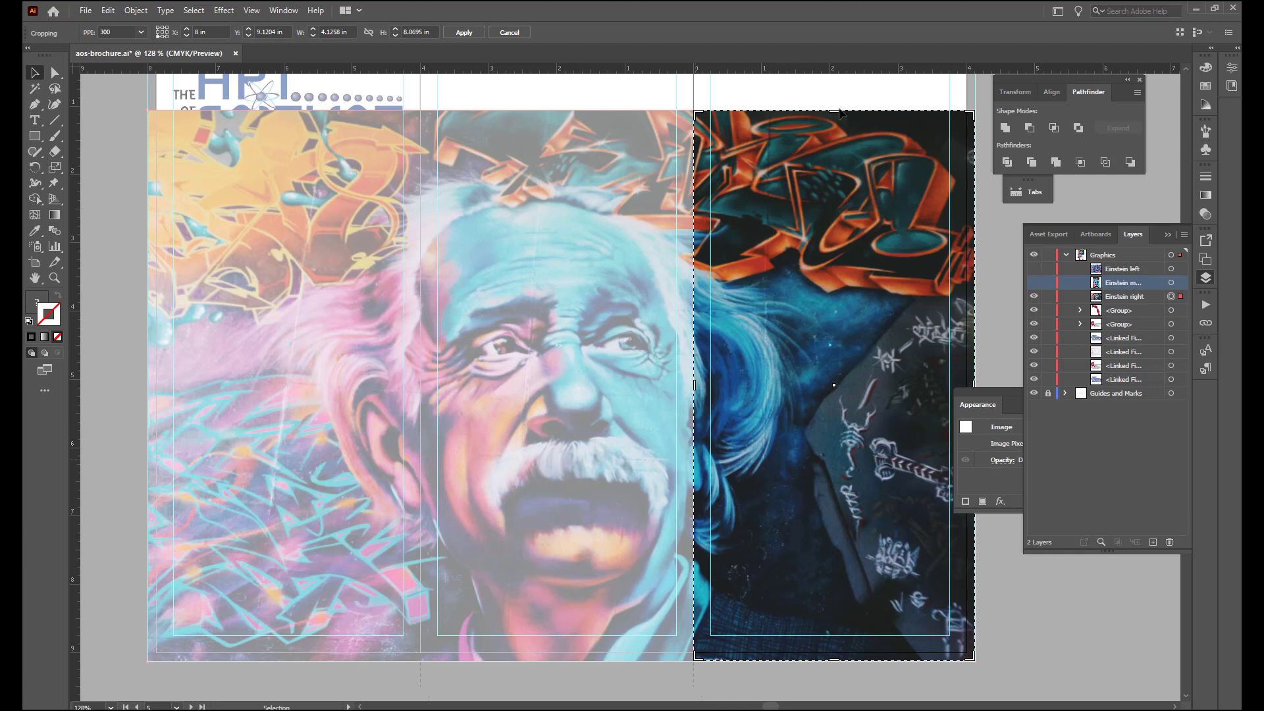
left_click_drag(835, 116, 840, 180)
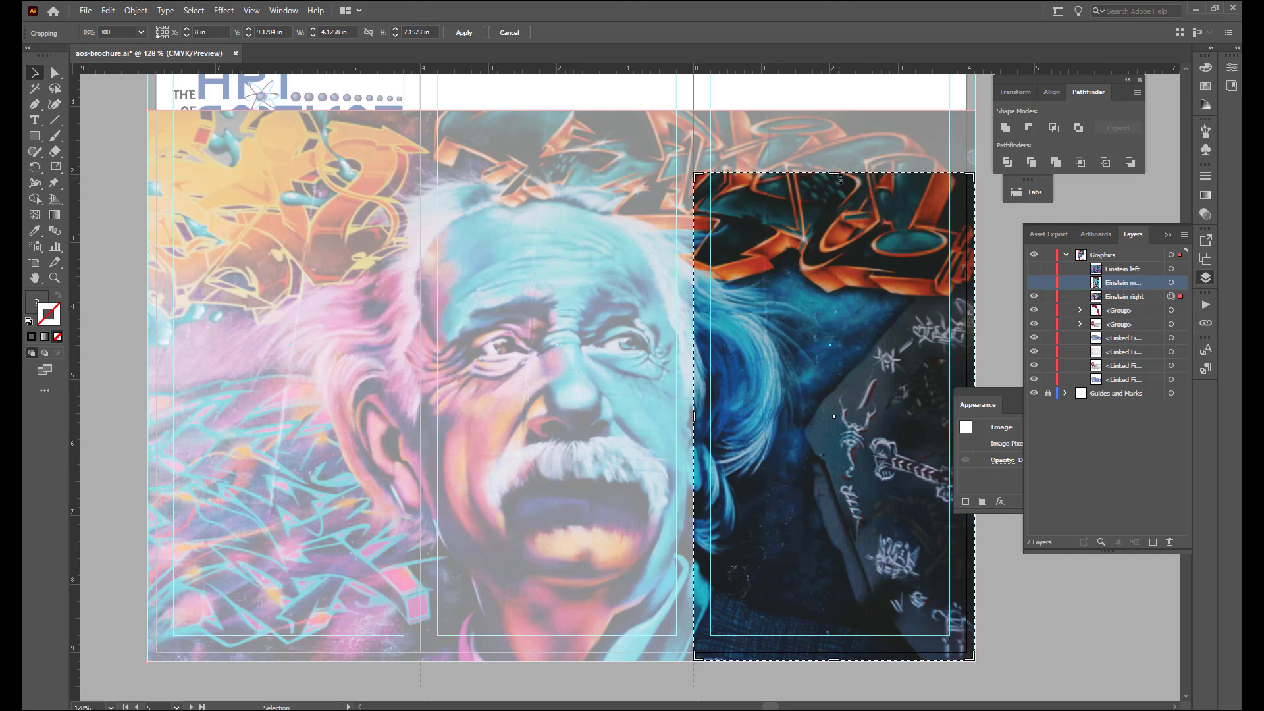
left_click(461, 34)
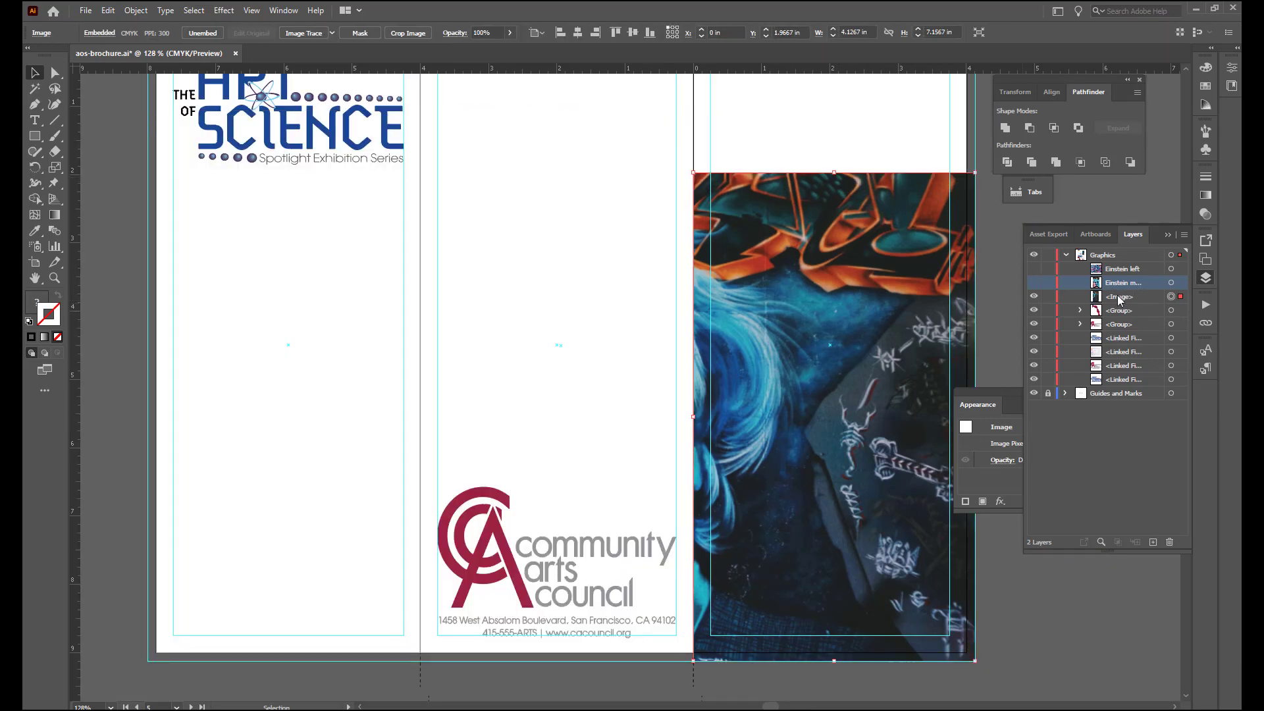
- Rename the cropped right-panel image as Einstein Right, and show the middle and left Einstein images again
double_click(1141, 296)
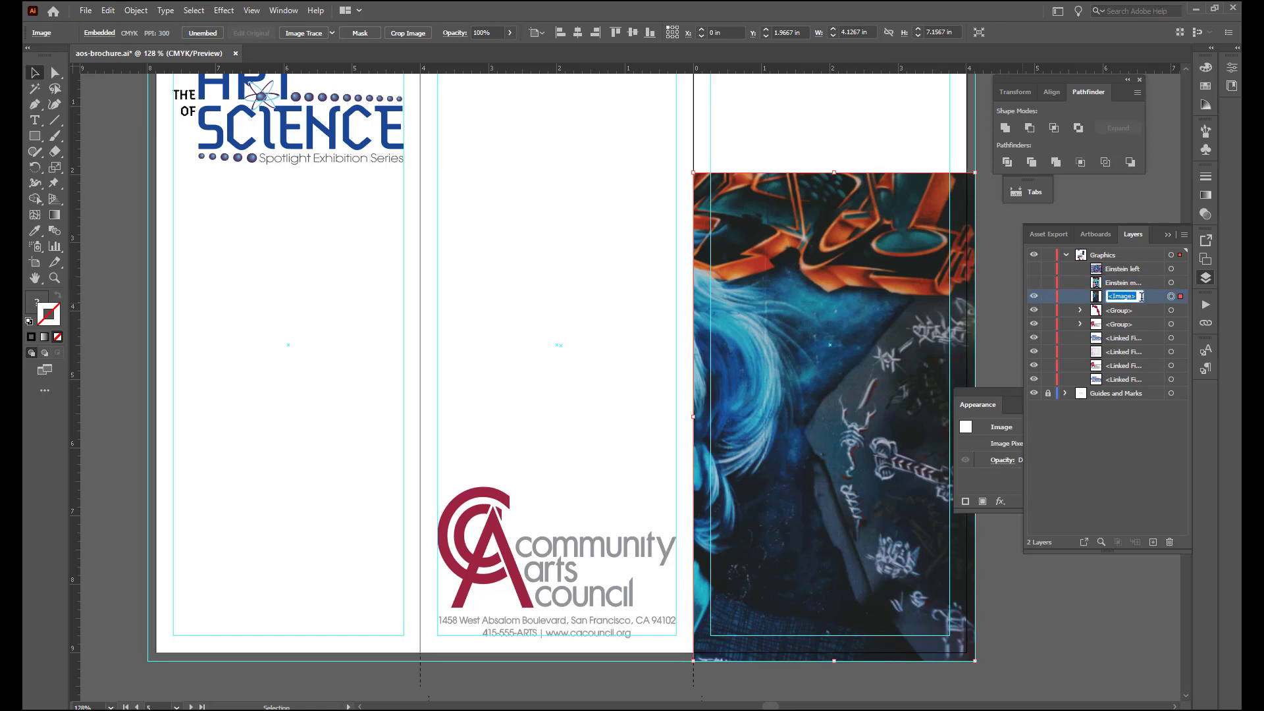
type("Einstein")
type(" Right")
key("Return")
left_click(1034, 283)
left_click(1033, 271)
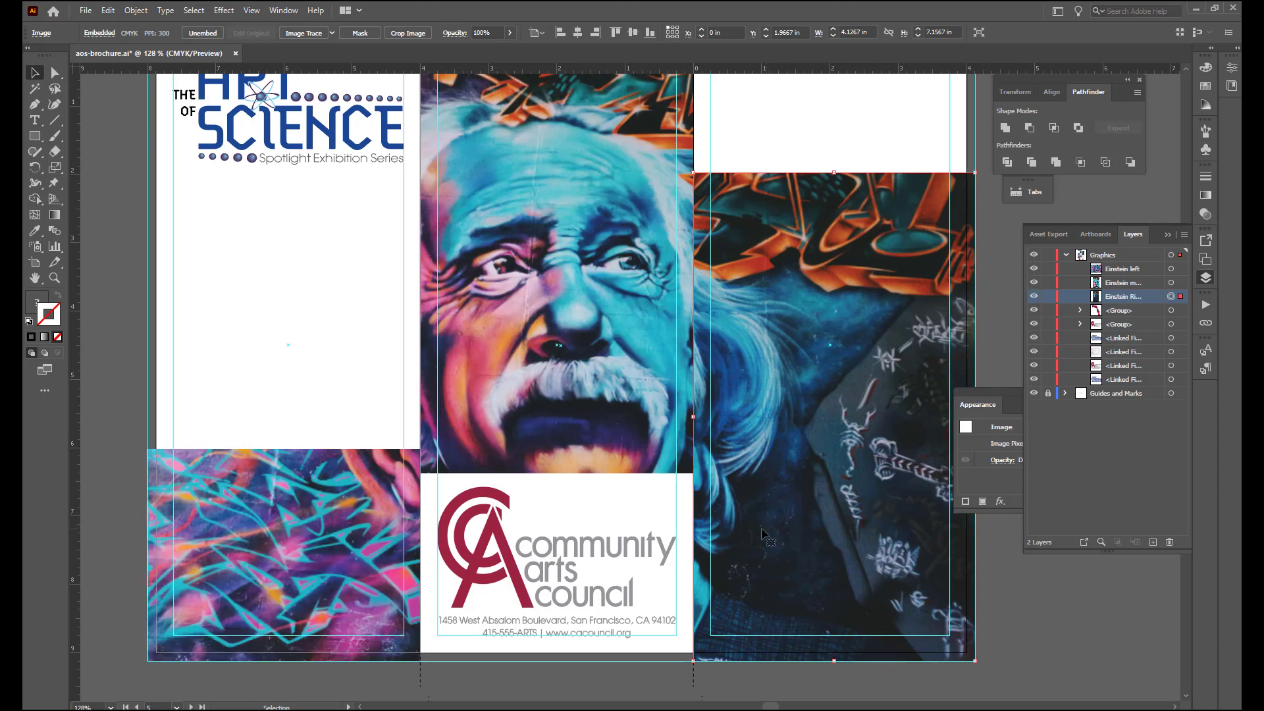
- Copy the Art of Science logo to the top of the right panel and scale it to the panel margins, about 3.5 in wide
scroll(762, 533, "up", 3)
scroll(764, 533, "up", 2)
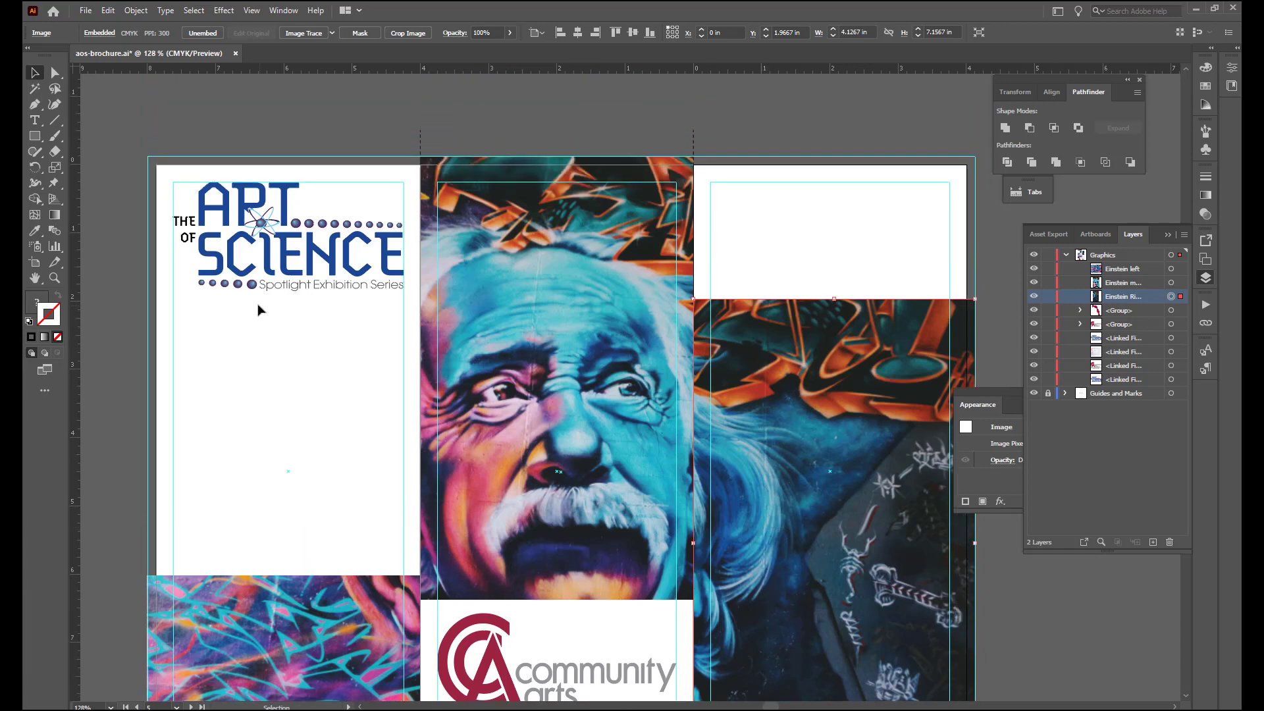
left_click(305, 272)
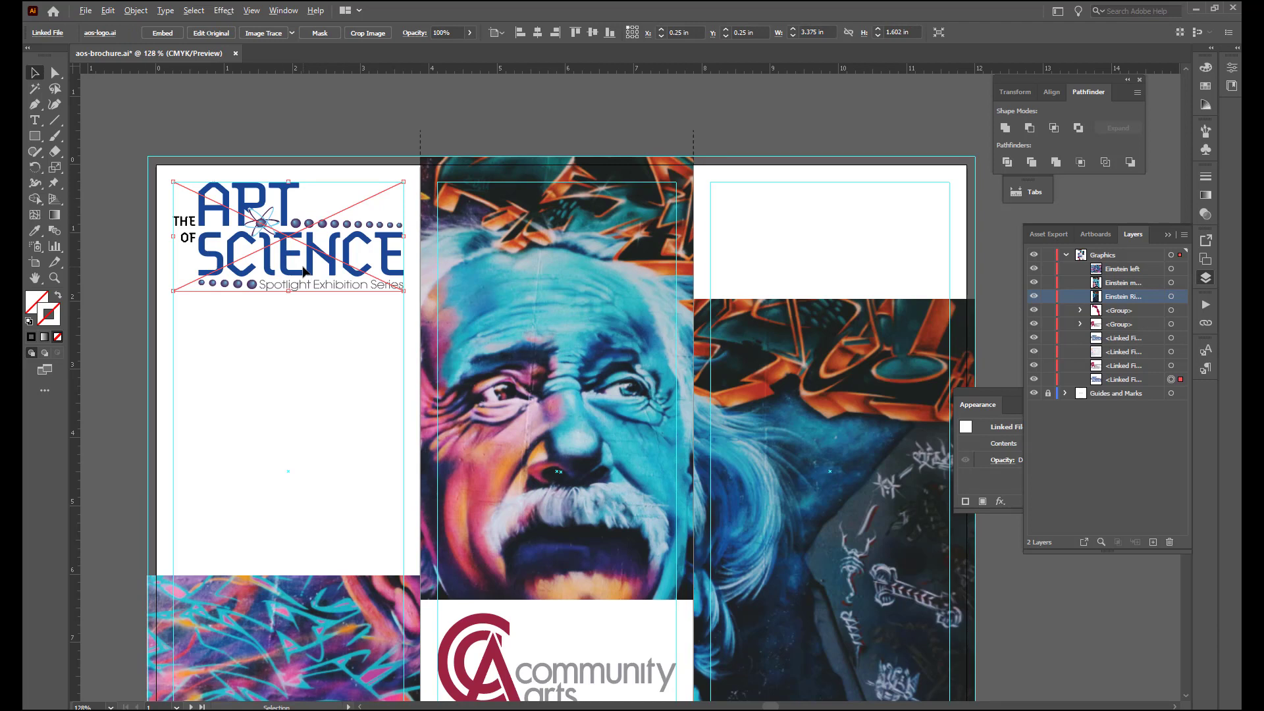
left_click_drag(304, 272, 851, 270)
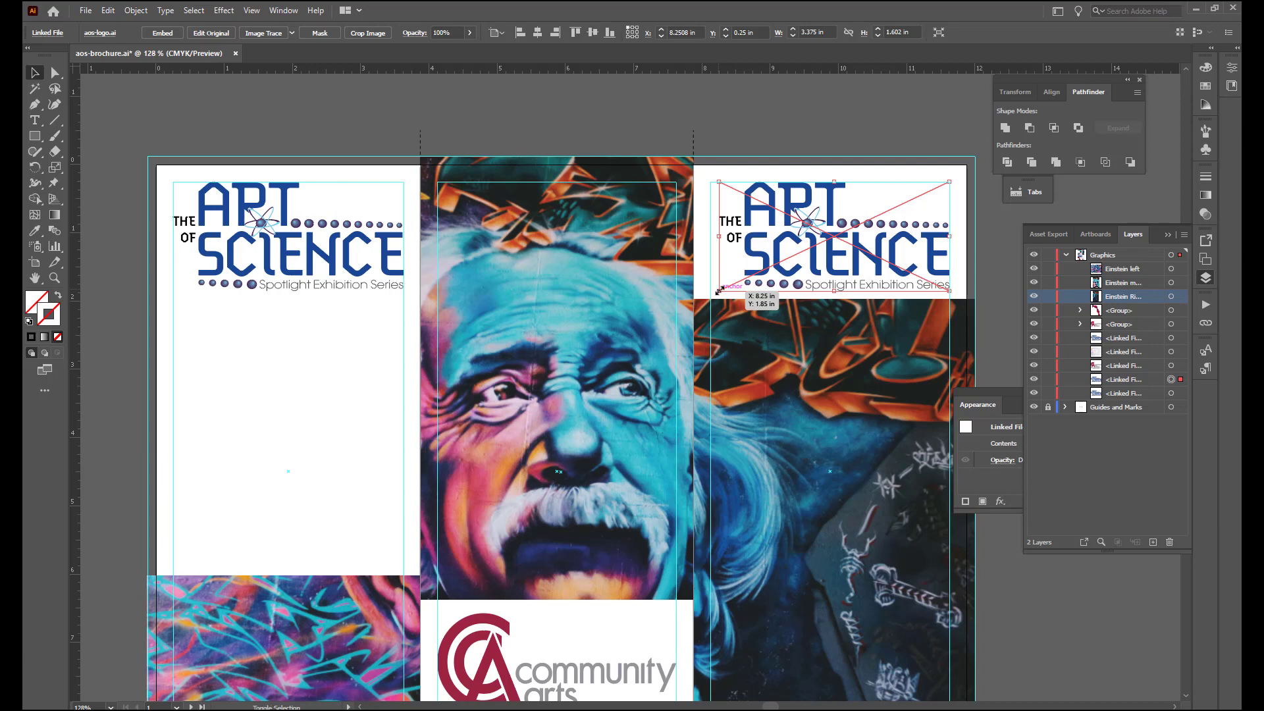
left_click_drag(719, 289, 710, 299)
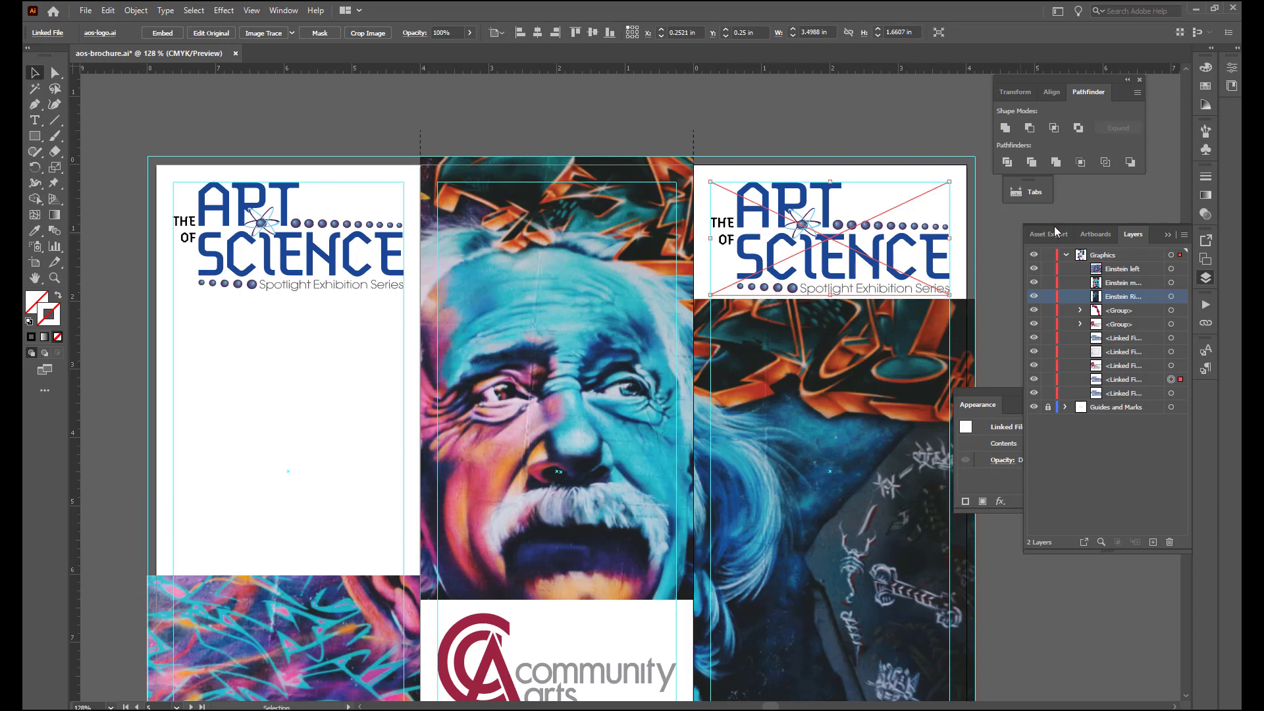